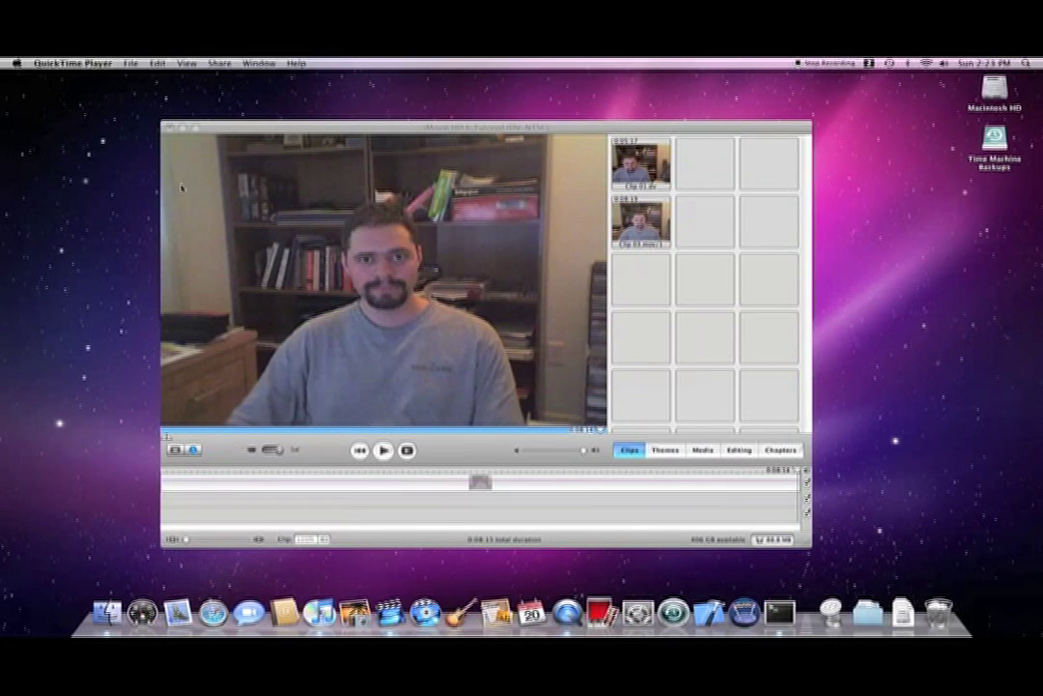
Record a short webcam clip with the built-in iSight camera and import it into the project
{"action": "left_click", "coordinate": [181, 187]}
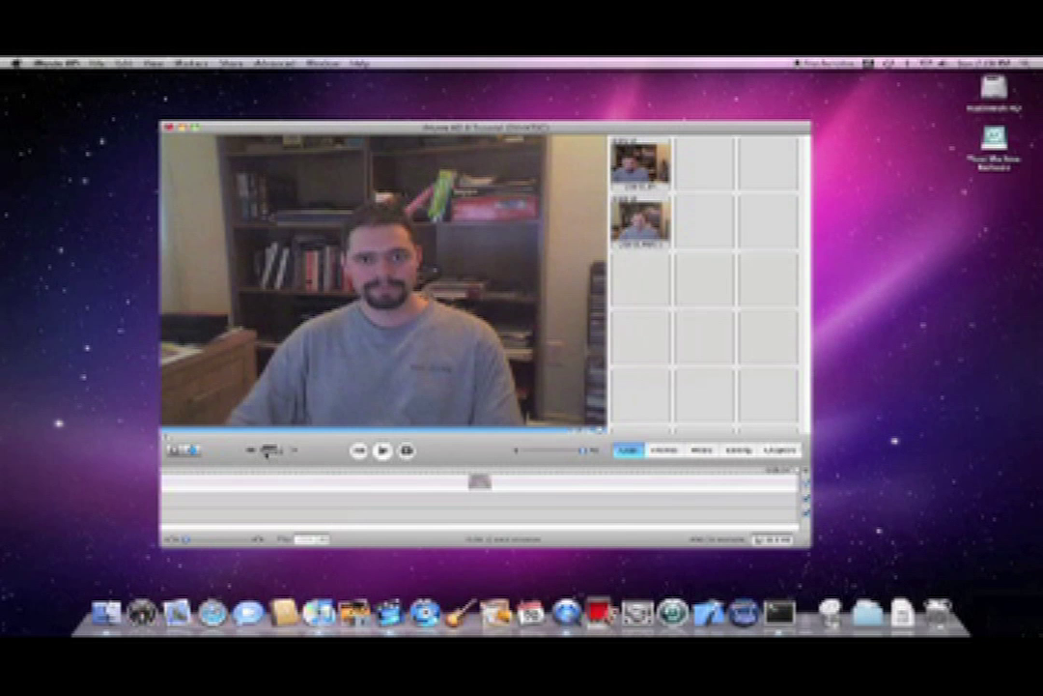
{"action": "left_click", "coordinate": [271, 449]}
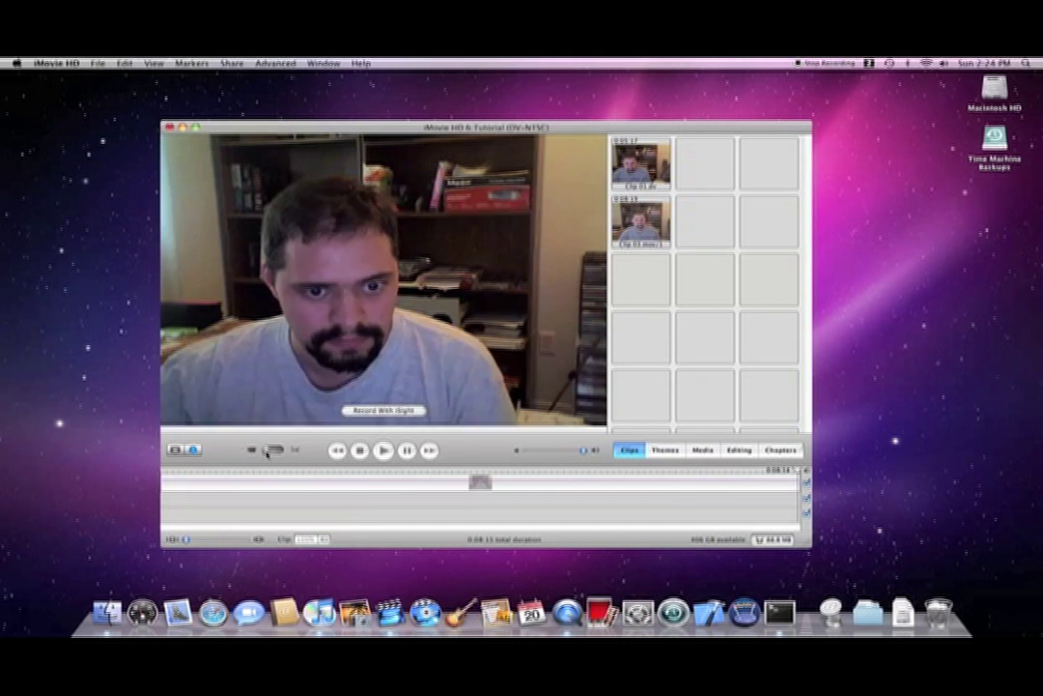
{"action": "left_click", "coordinate": [364, 411]}
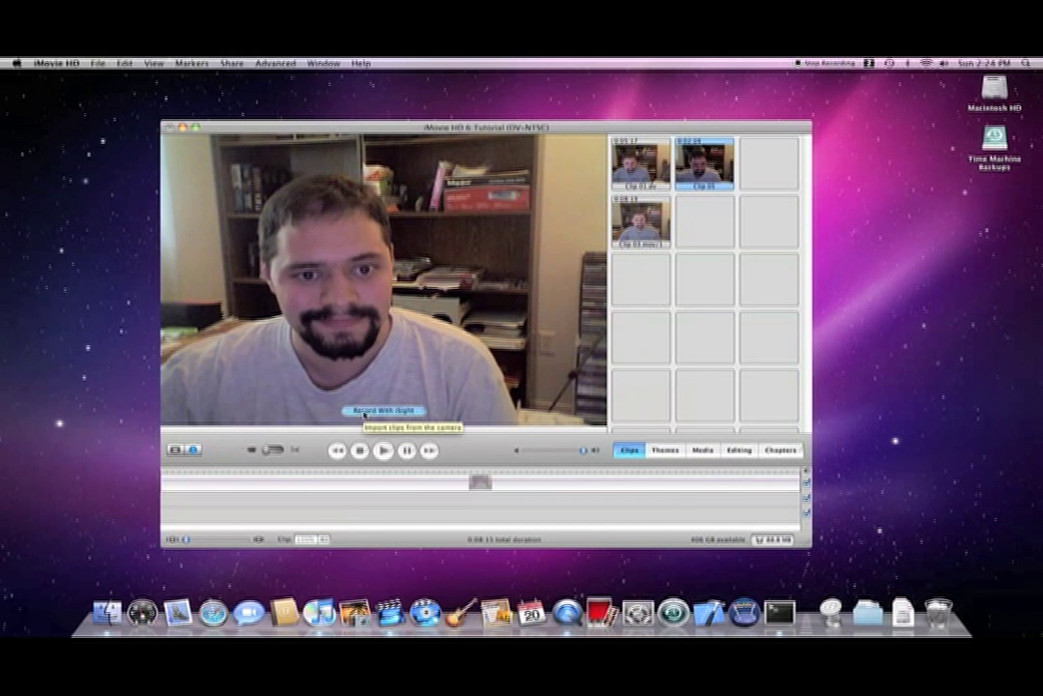
{"action": "left_click", "coordinate": [364, 411]}
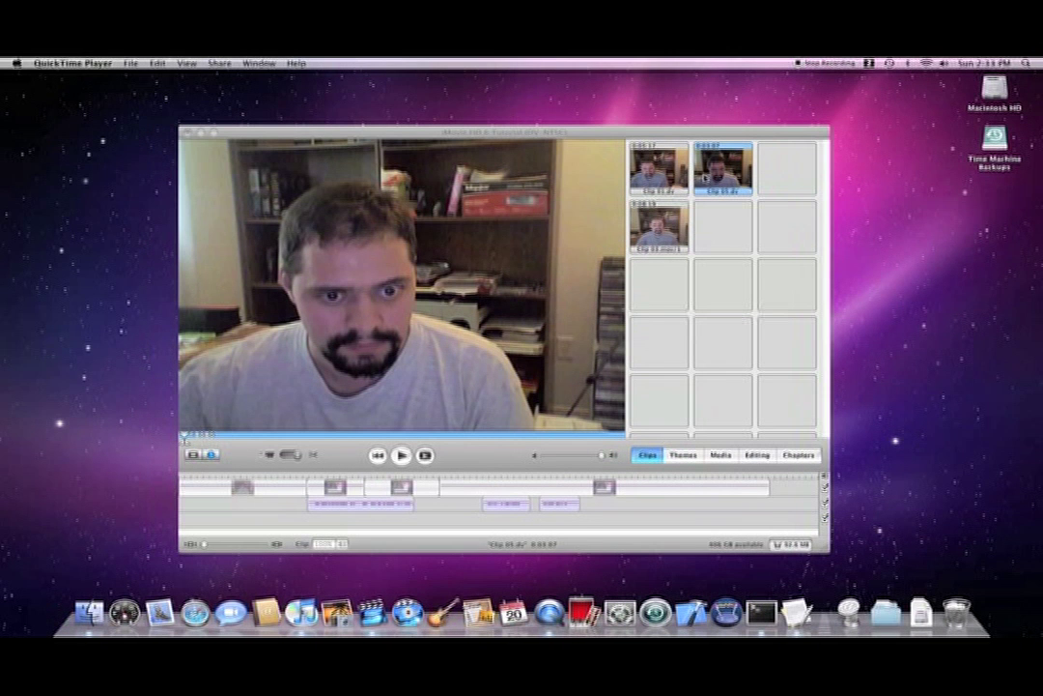
{"action": "left_click", "coordinate": [706, 177]}
Move Clip 05 down a row and split the video clip at the playhead
{"action": "left_click_drag", "start_coordinate": [705, 176], "coordinate": [786, 491]}
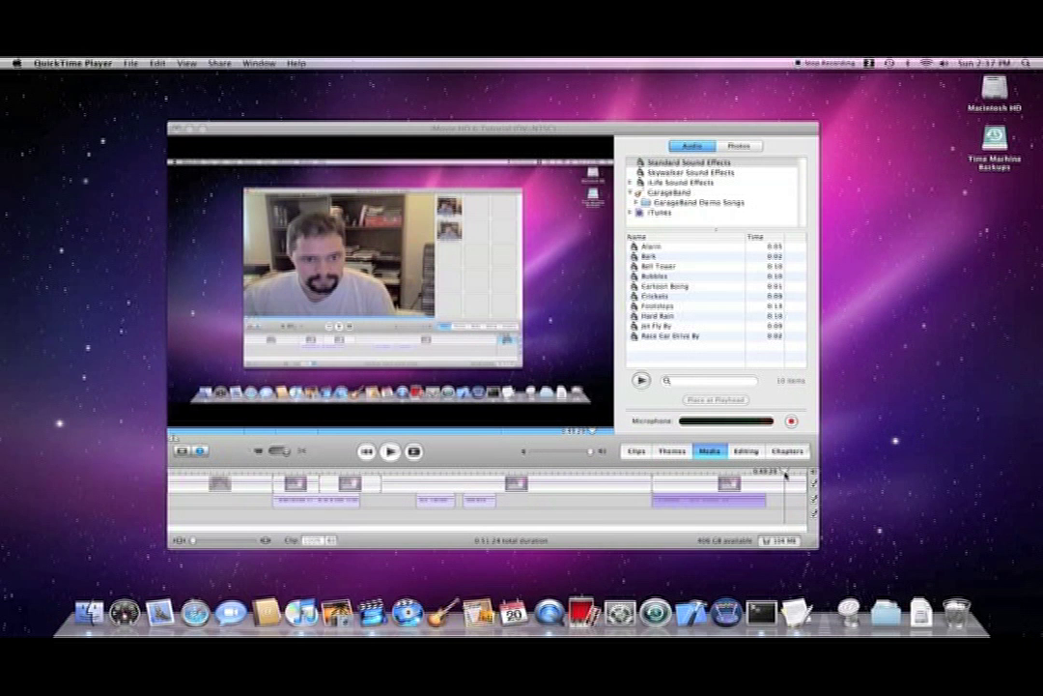
{"action": "left_click", "coordinate": [785, 473]}
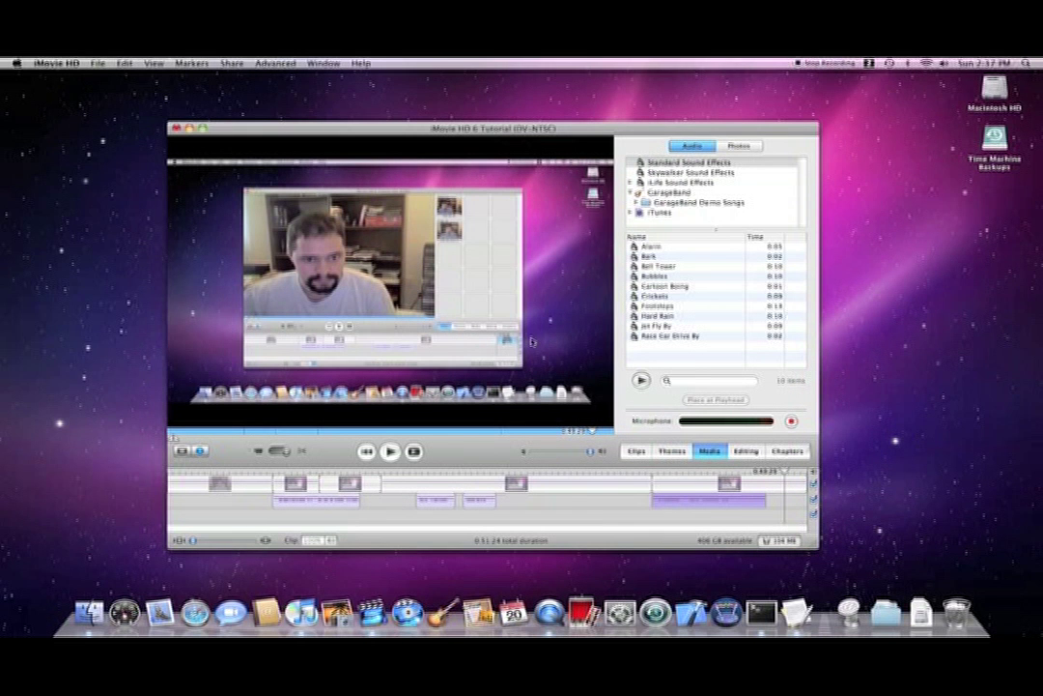
{"action": "left_click", "coordinate": [126, 63]}
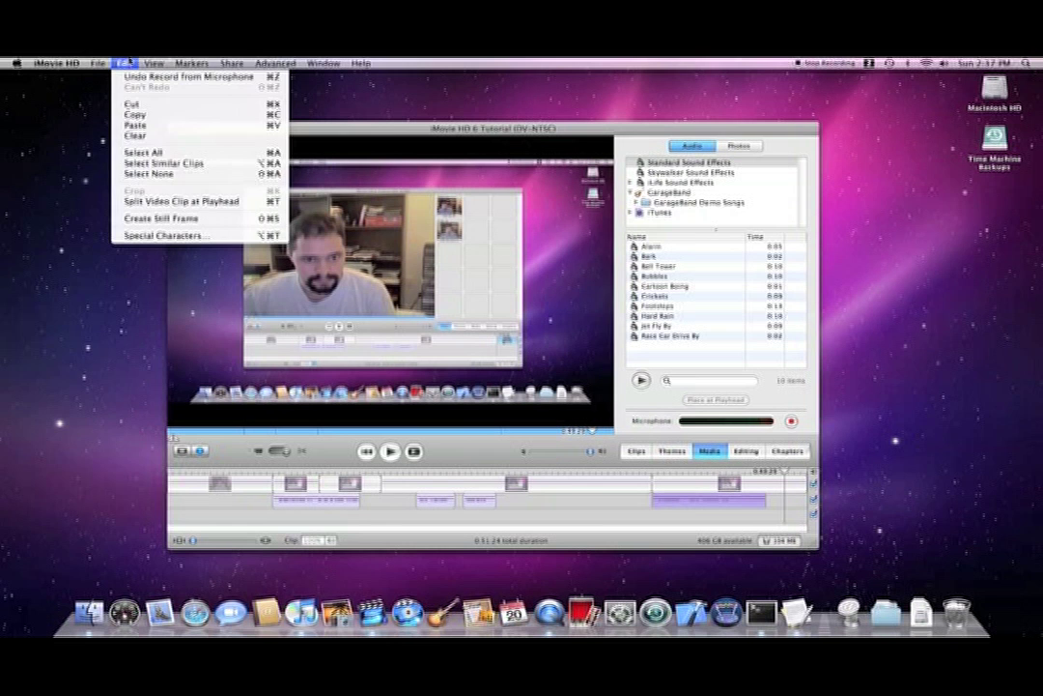
{"action": "left_click", "coordinate": [151, 202]}
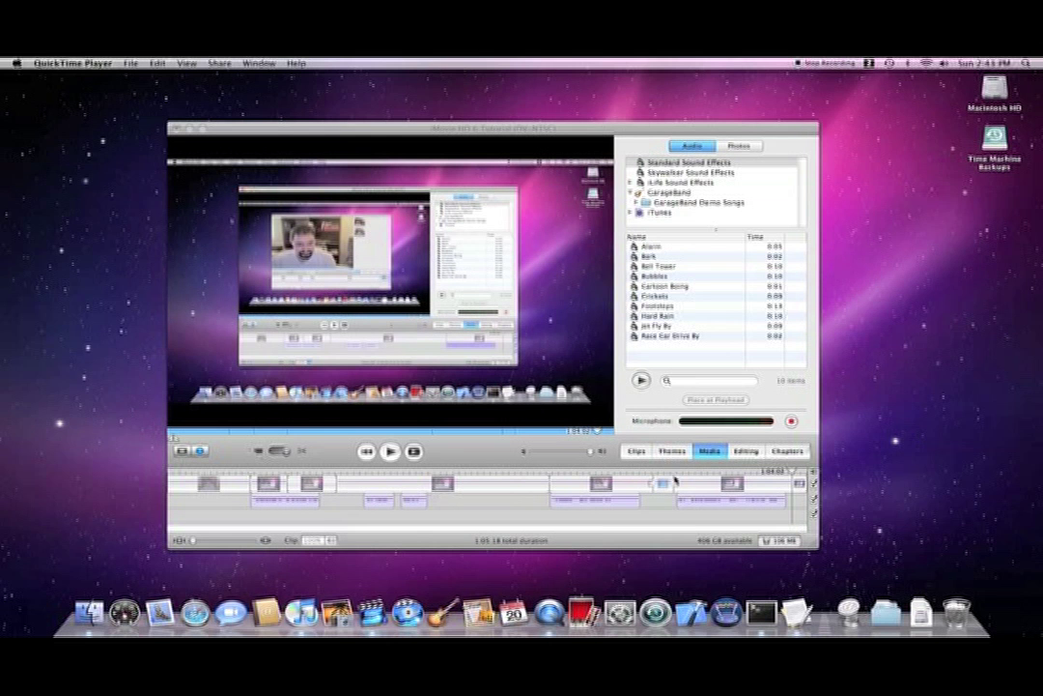
Clear the unwanted last clip from the end of the timeline
{"action": "left_click", "coordinate": [798, 485]}
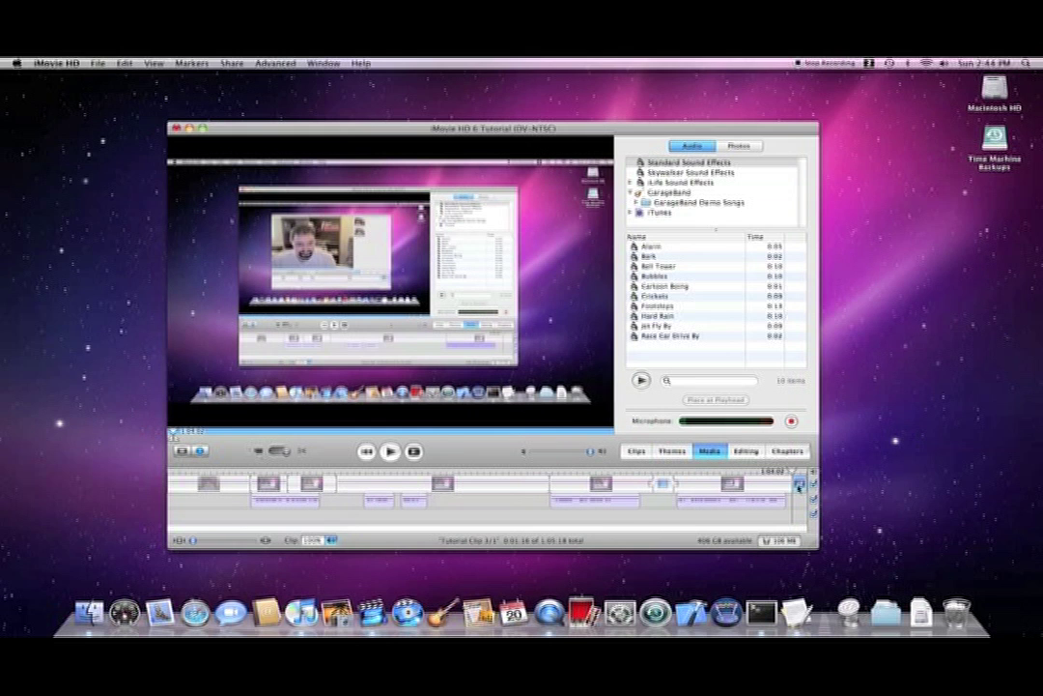
{"action": "right_click", "coordinate": [798, 487]}
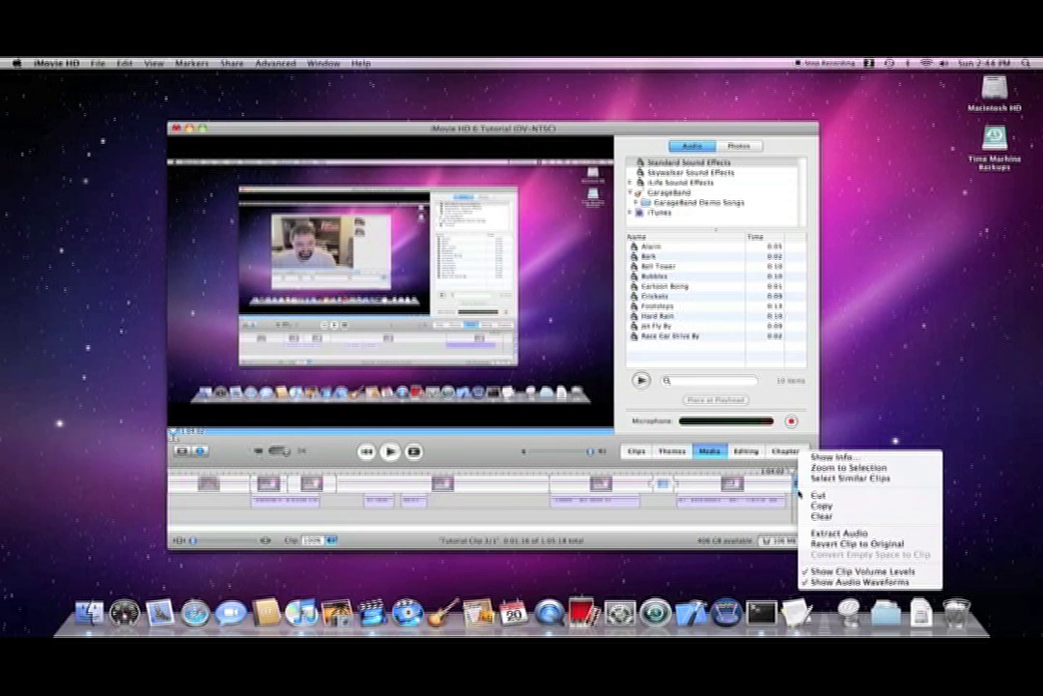
{"action": "left_click", "coordinate": [819, 516]}
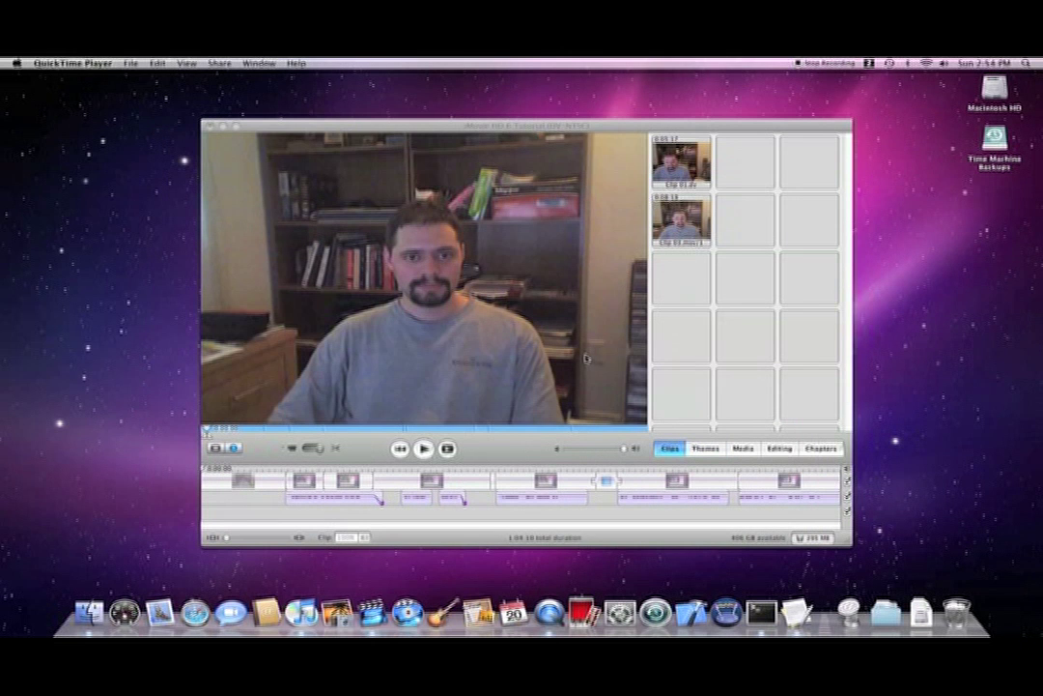
Choose the Reflection - White theme set and select its Credits 1 title style
{"action": "left_click", "coordinate": [706, 449]}
{"action": "left_click", "coordinate": [706, 449]}
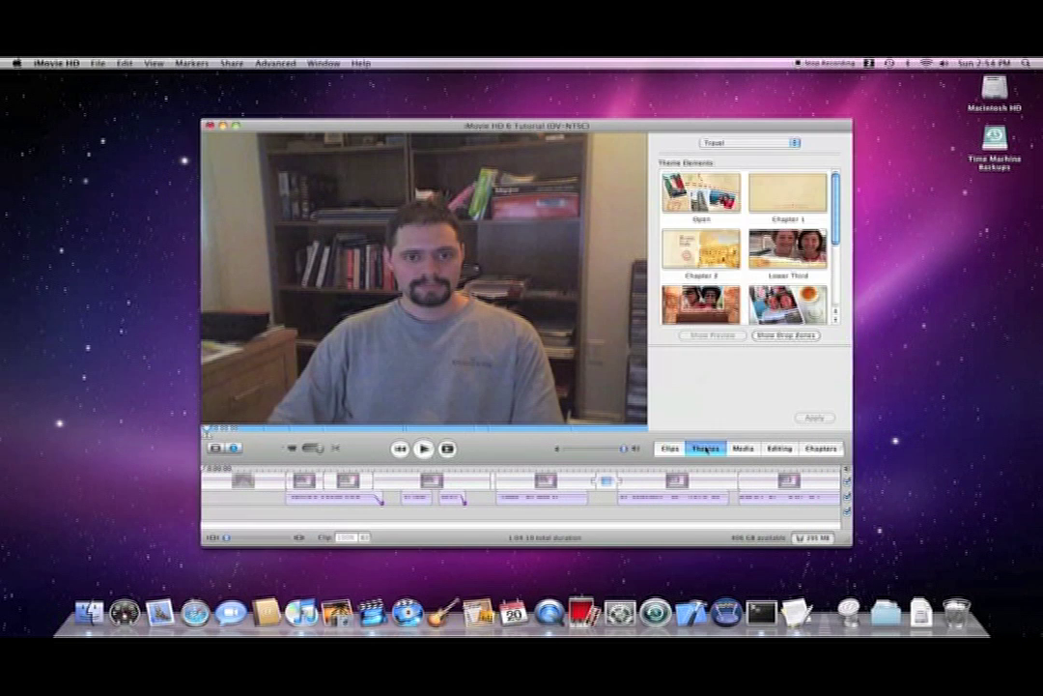
{"action": "left_click", "coordinate": [746, 143]}
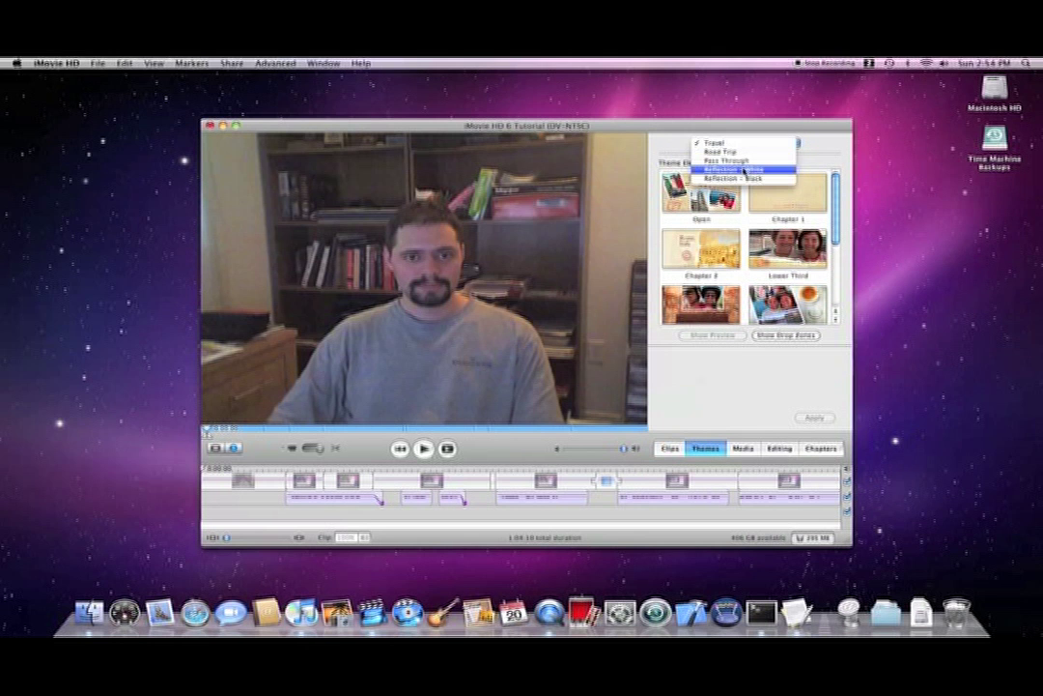
{"action": "left_click", "coordinate": [744, 169]}
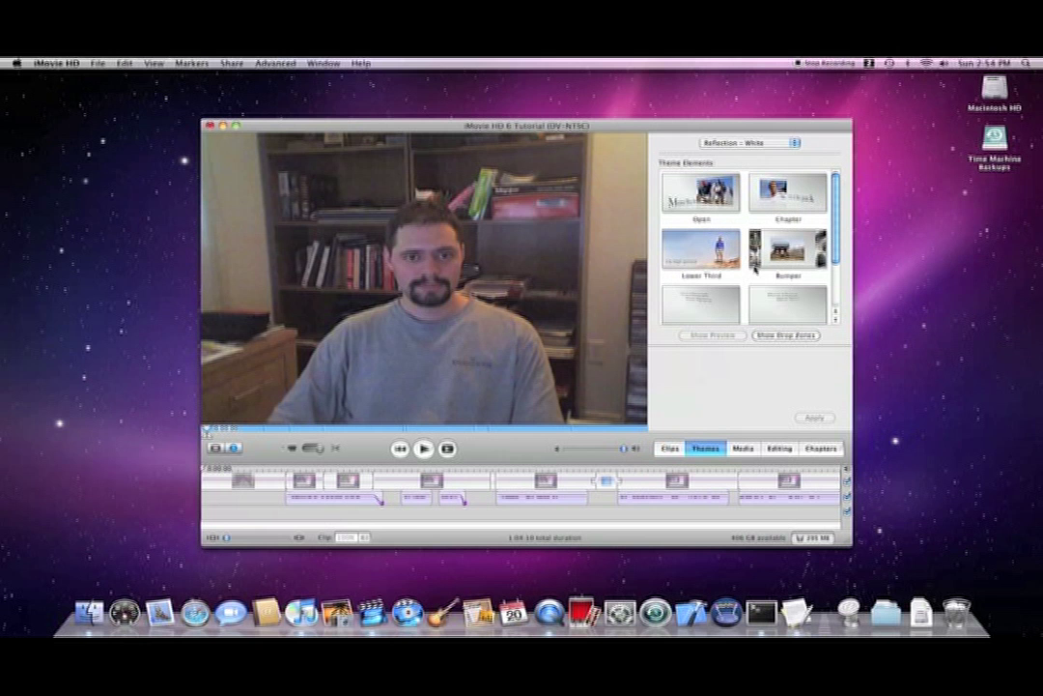
{"action": "left_click_drag", "start_coordinate": [836, 257], "coordinate": [836, 299]}
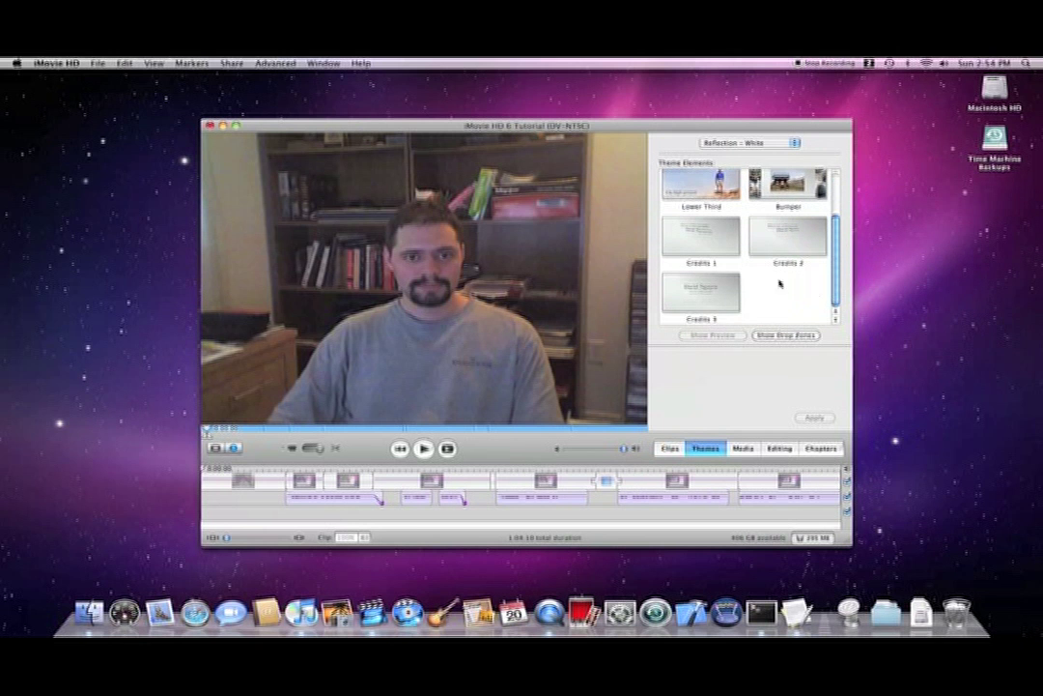
{"action": "left_click", "coordinate": [710, 239]}
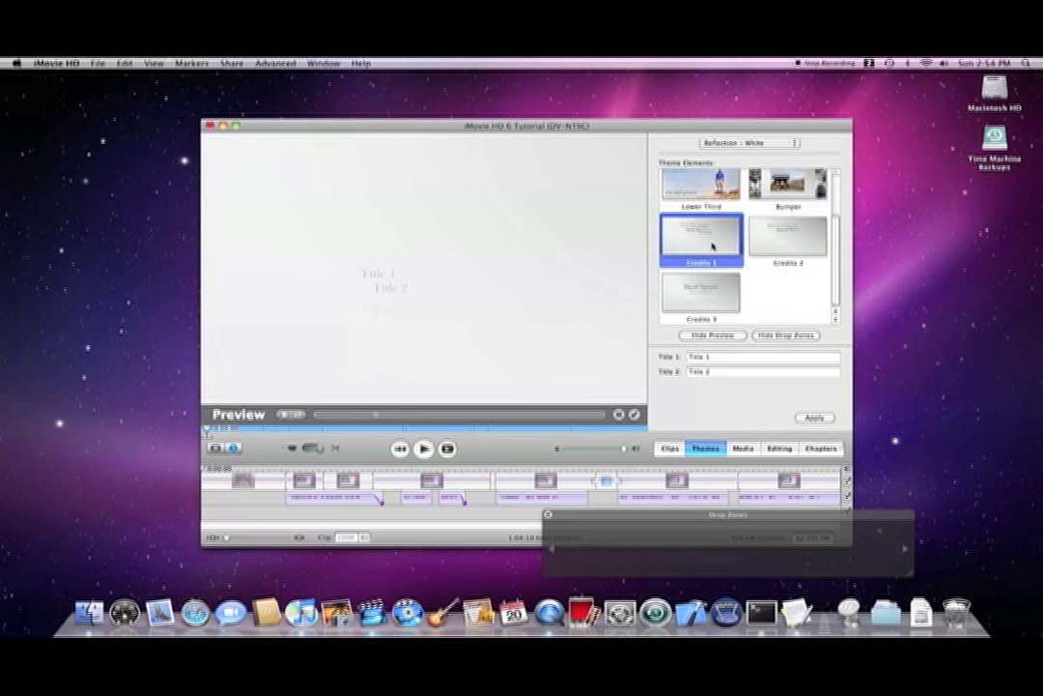
Enter 'Creating and Sharing Videos' and 'with iMovie HD 6' as the title lines and apply it
{"action": "left_click_drag", "start_coordinate": [727, 357], "coordinate": [674, 360]}
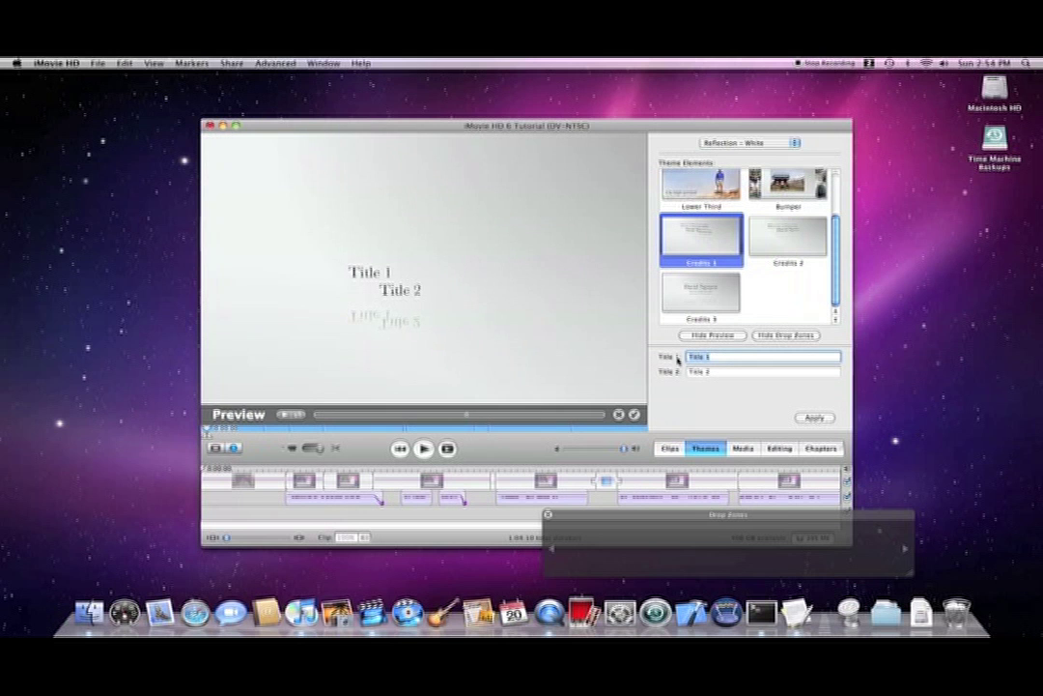
{"action": "type", "text": "Create"}
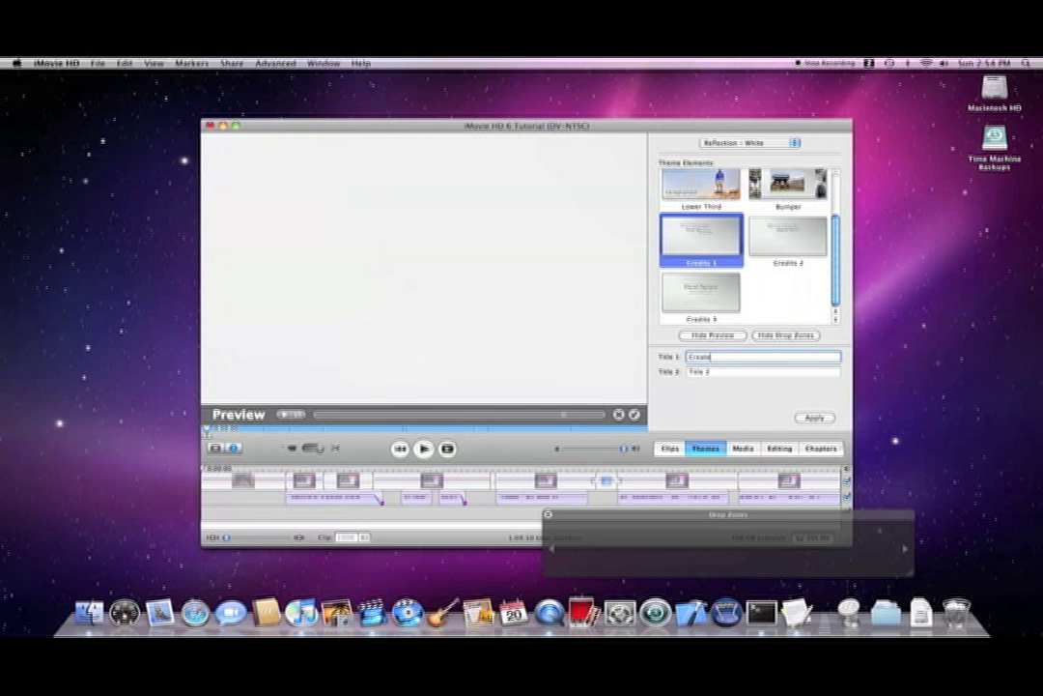
{"action": "type", "text": "ng and Sharing"}
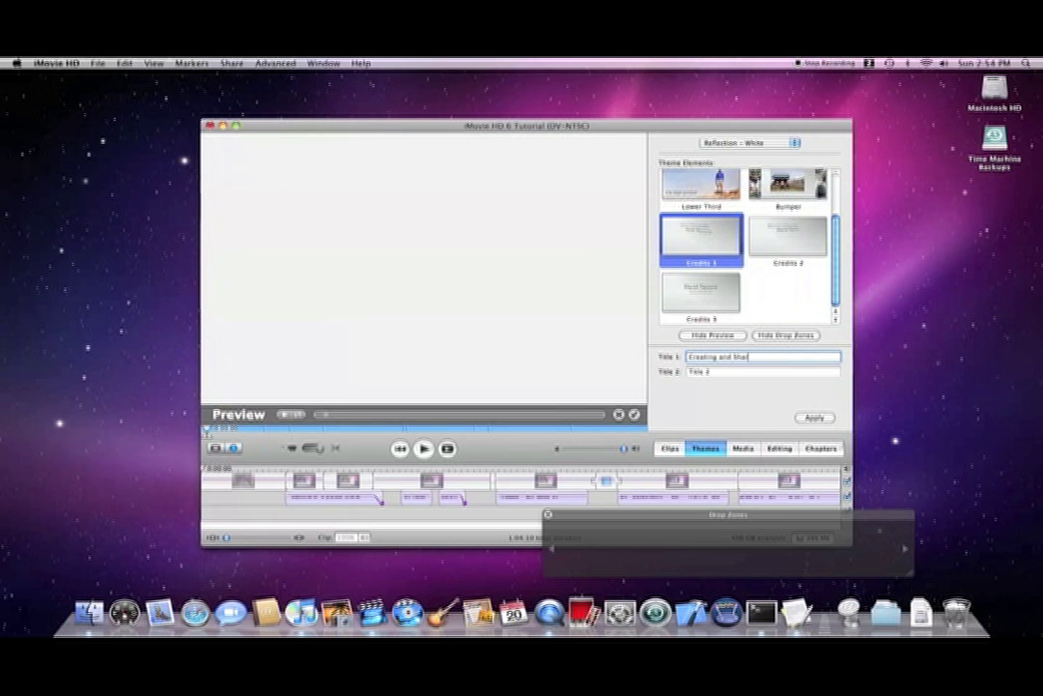
{"action": "type", "text": " Videos"}
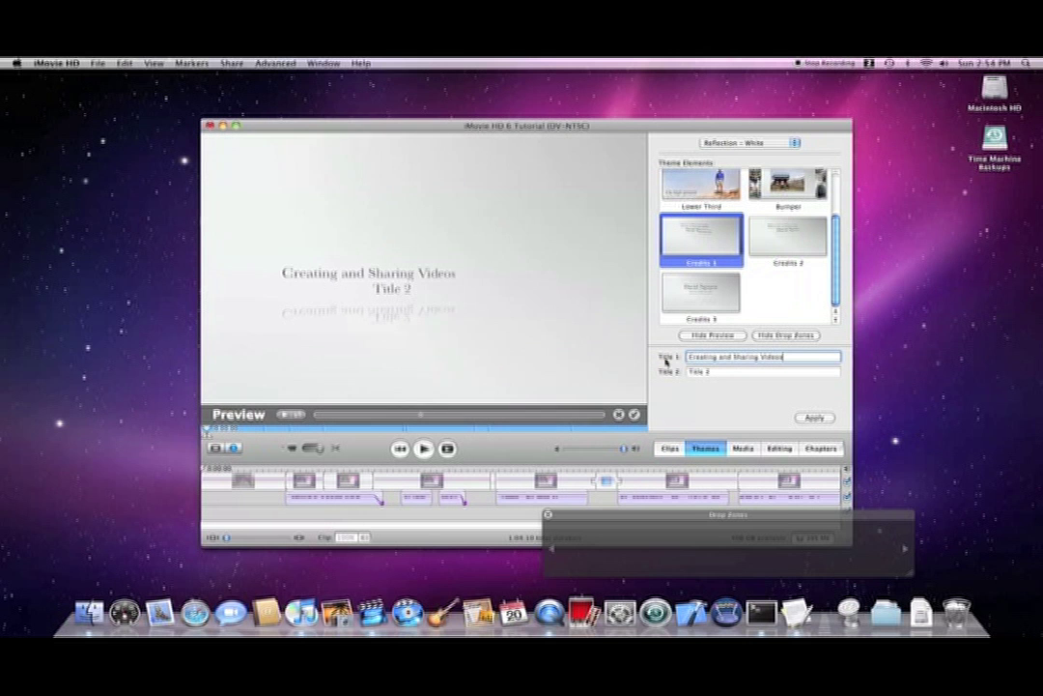
{"action": "key", "text": "Tab"}
{"action": "type", "text": "with i"}
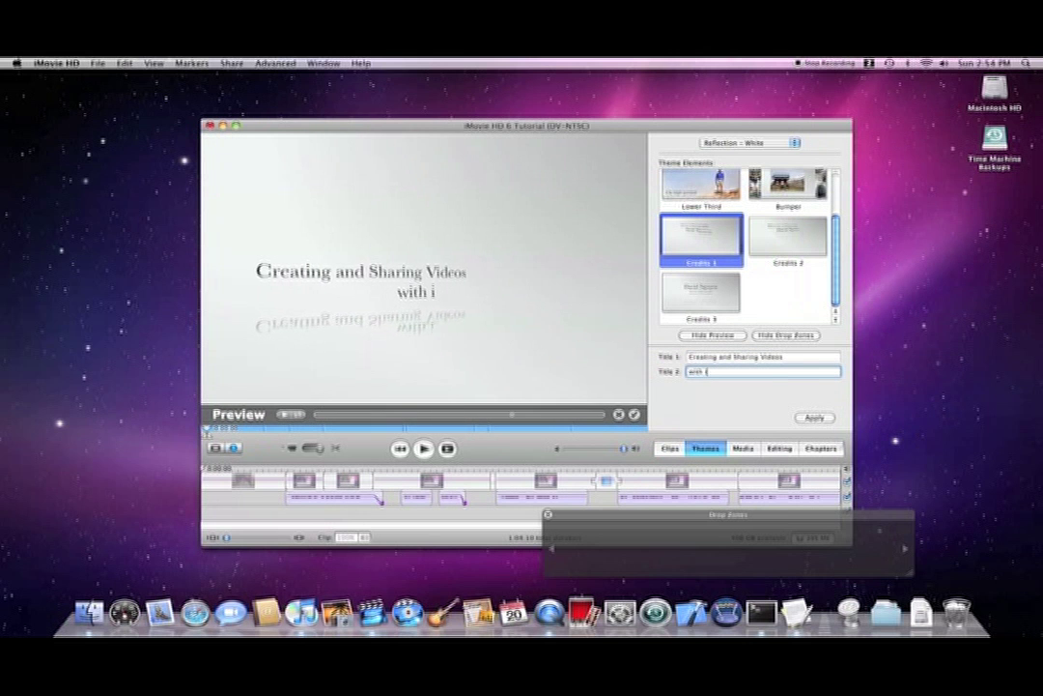
{"action": "type", "text": "Movie H"}
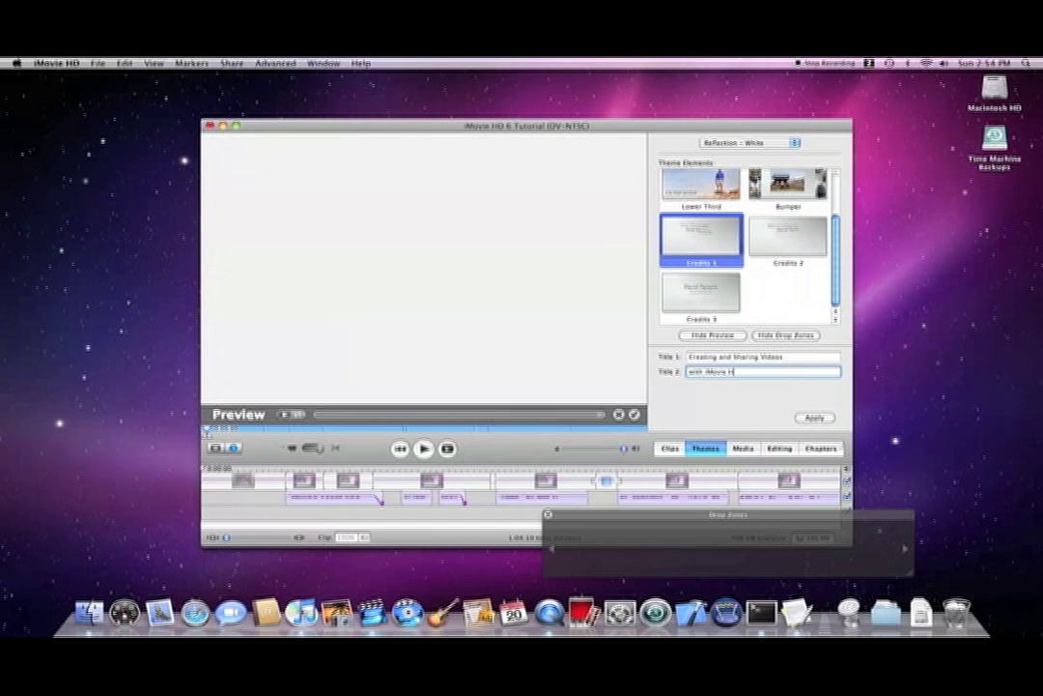
{"action": "type", "text": "D 6"}
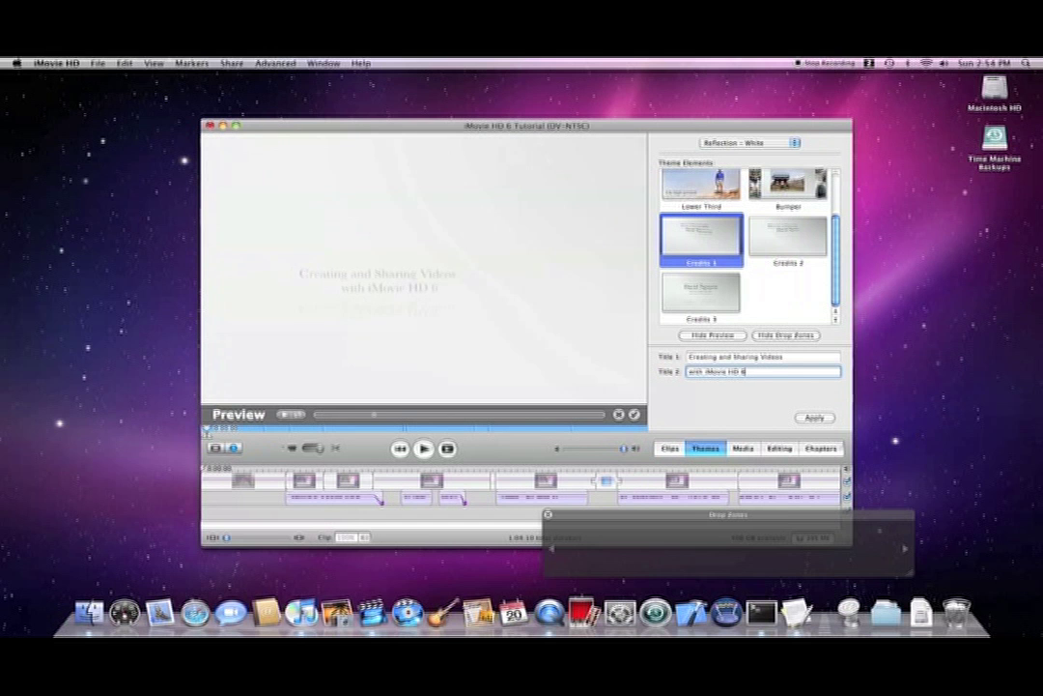
{"action": "left_click", "coordinate": [811, 419]}
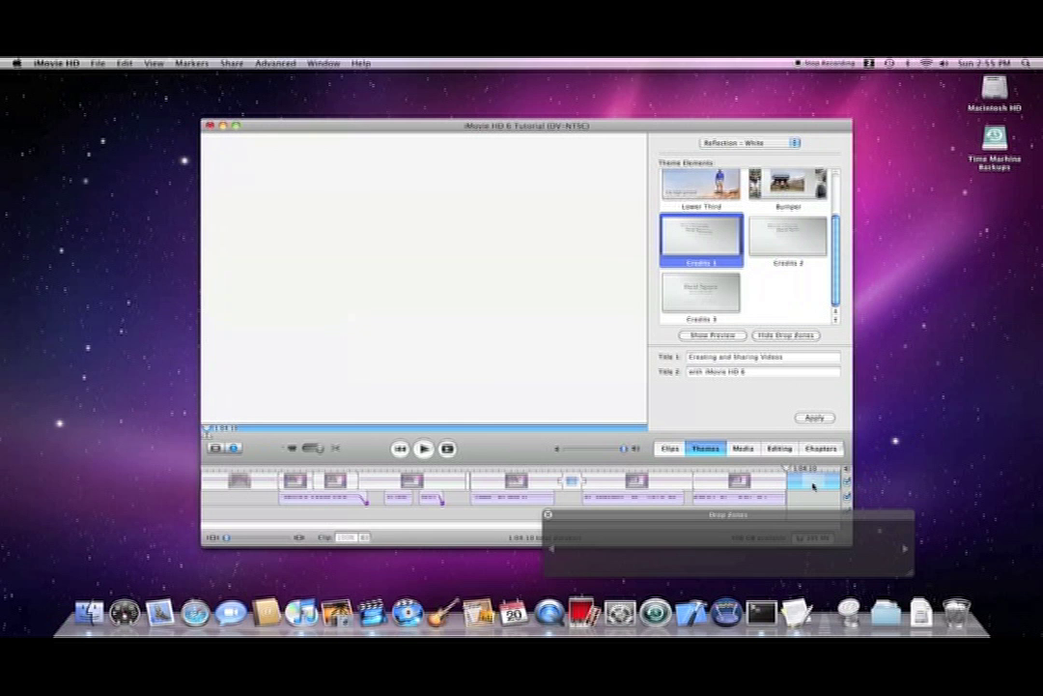
Drag the Credits 1 title clip from the timeline's end into an empty Clips pane slot
{"action": "key", "text": "cmd+1"}
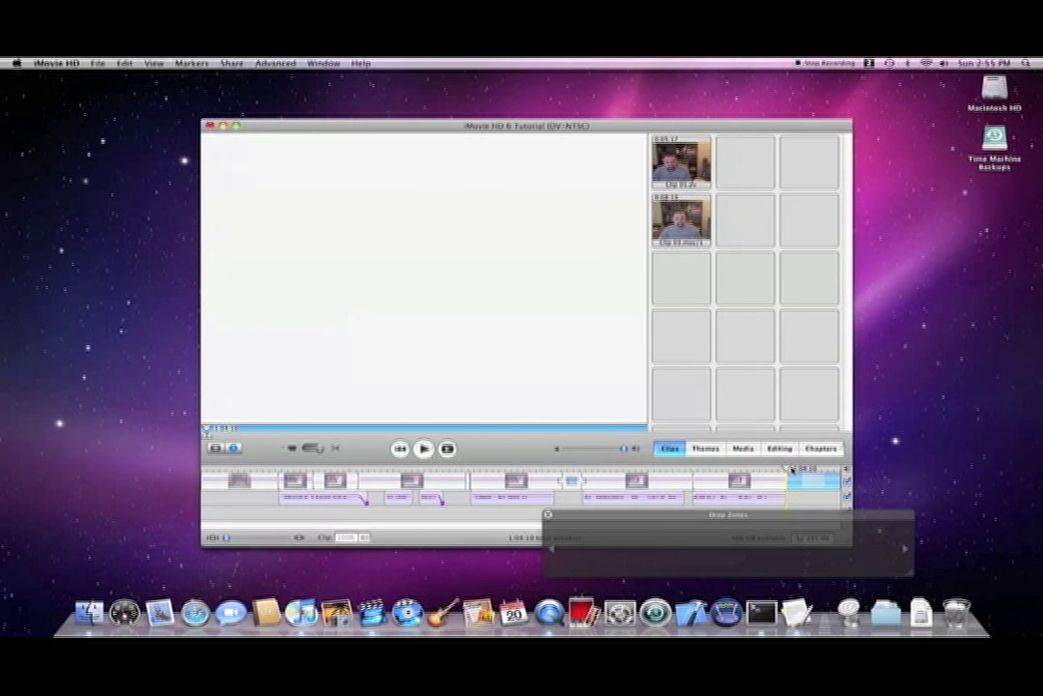
{"action": "left_click_drag", "start_coordinate": [804, 488], "coordinate": [209, 482]}
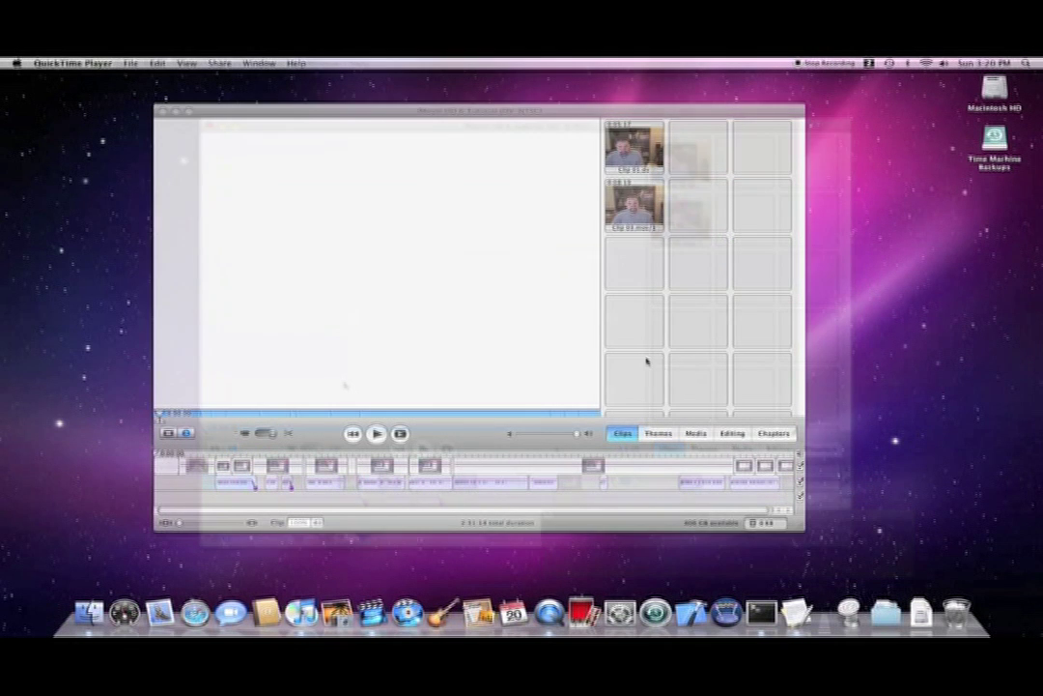
Place 'Gleaming Short.aif' from iLife Sound Effects > Jingles at the playhead
{"action": "left_click", "coordinate": [702, 433]}
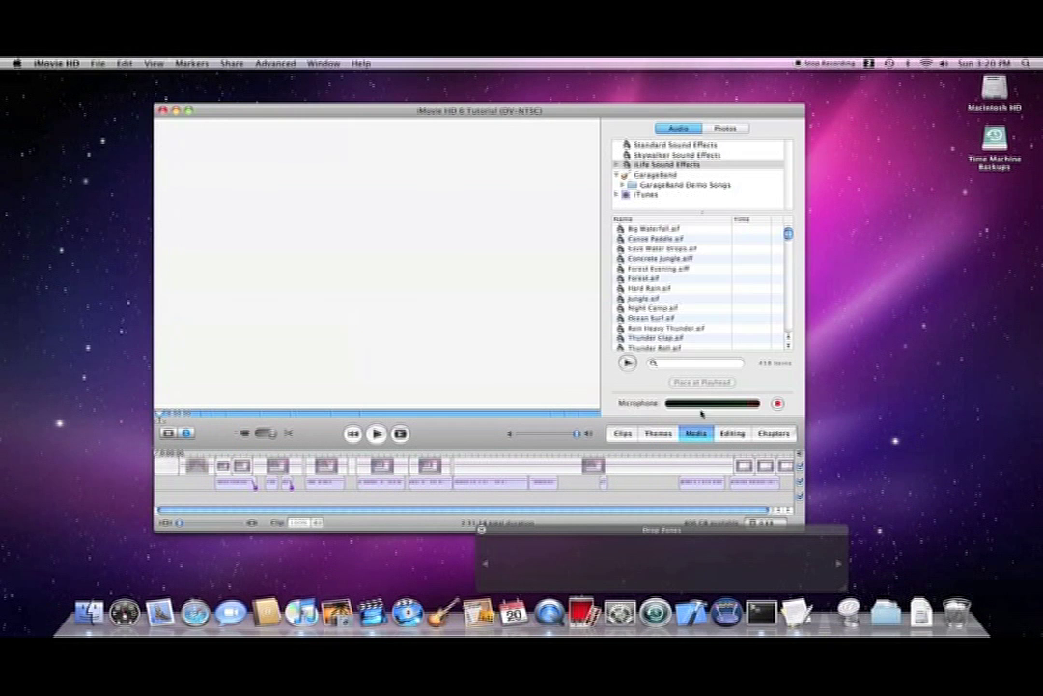
{"action": "left_click", "coordinate": [617, 165]}
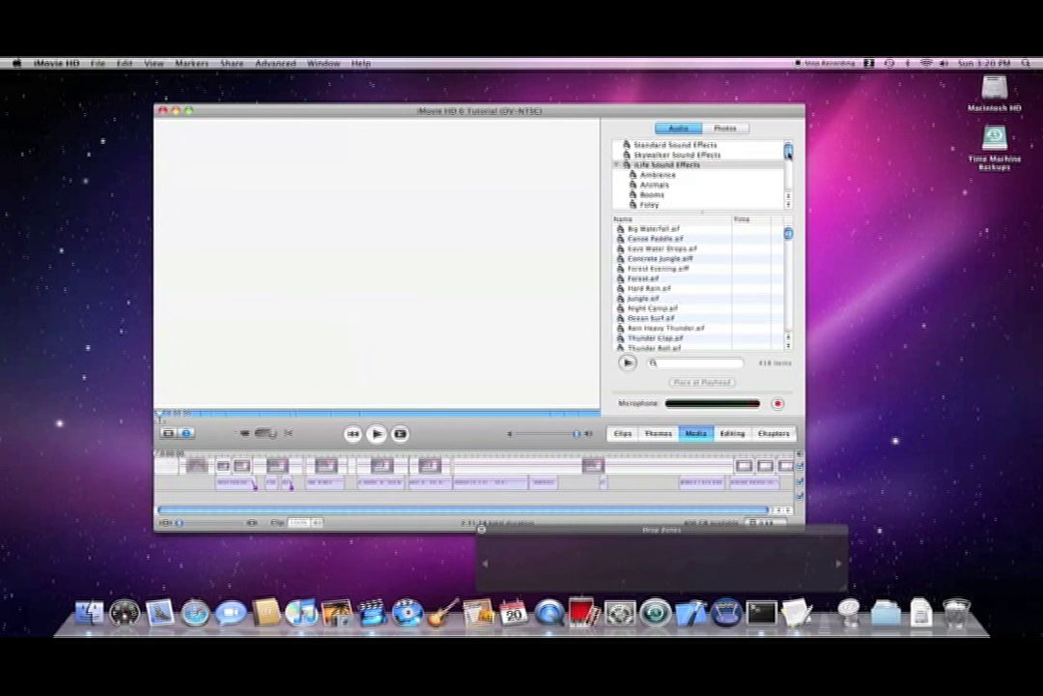
{"action": "scroll", "coordinate": [673, 178], "scroll_direction": "down", "scroll_amount": 4}
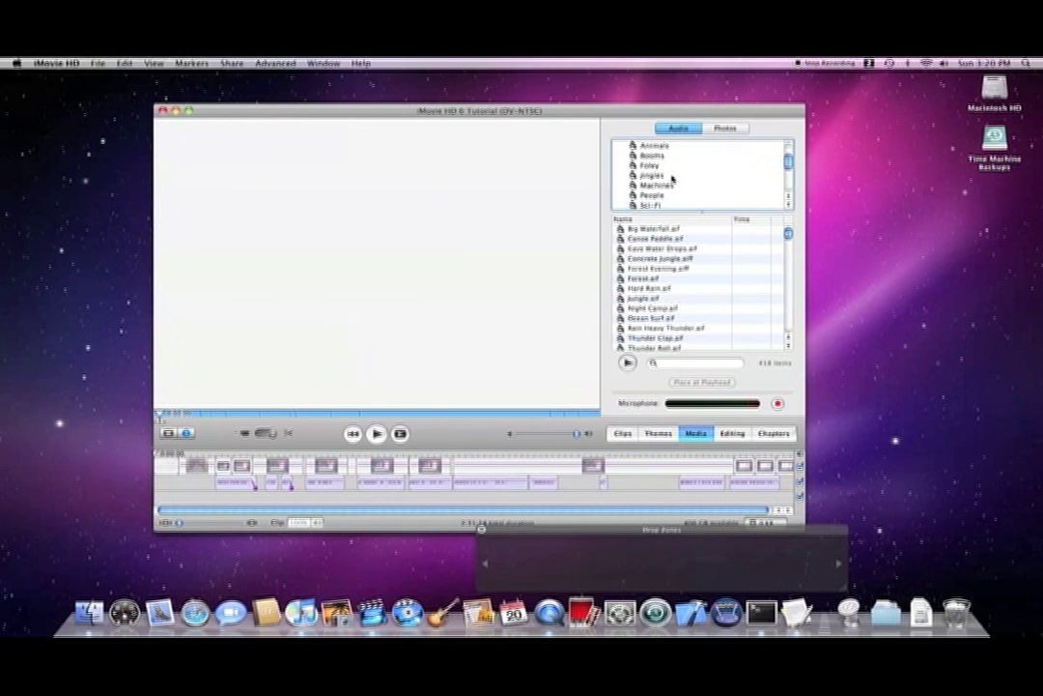
{"action": "left_click", "coordinate": [671, 175]}
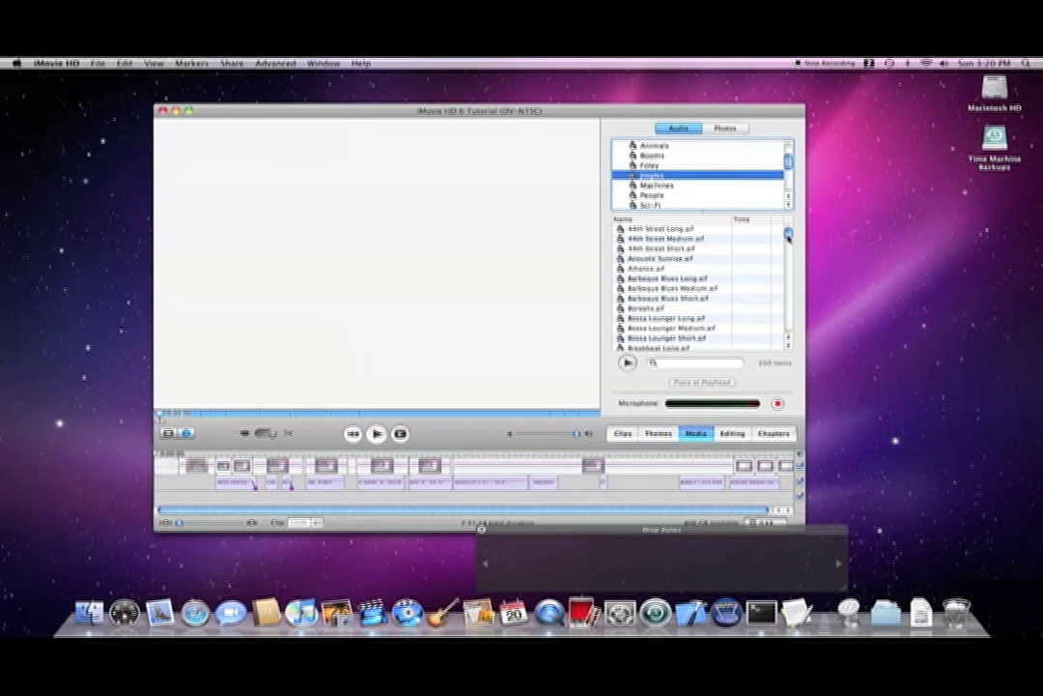
{"action": "left_click_drag", "start_coordinate": [788, 235], "coordinate": [789, 270]}
{"action": "left_click", "coordinate": [676, 278]}
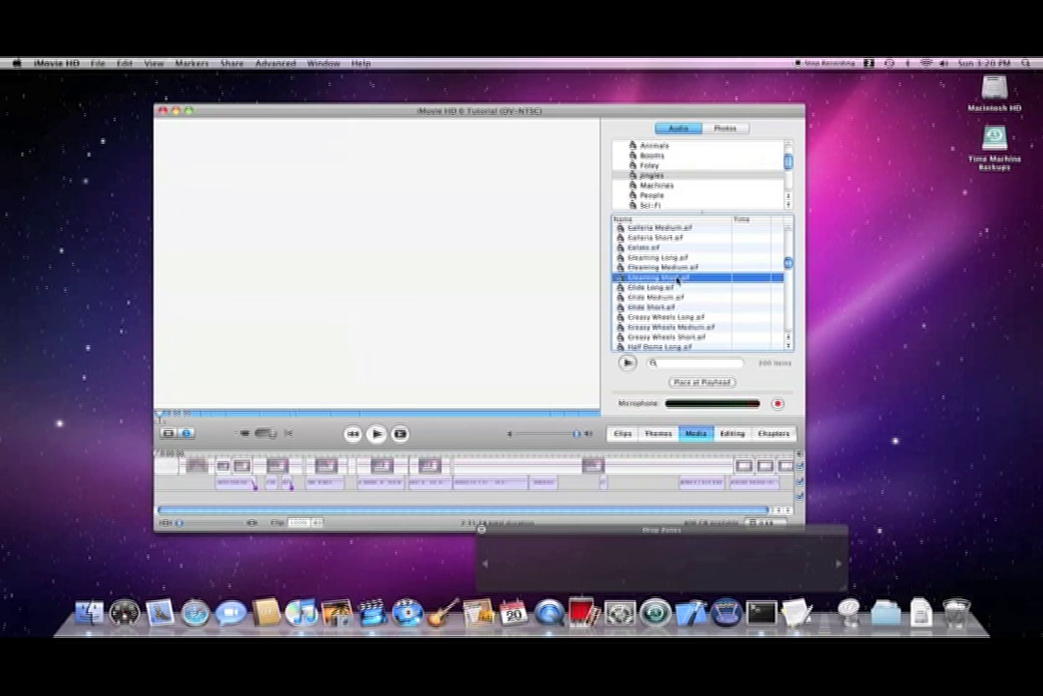
{"action": "left_click", "coordinate": [702, 383]}
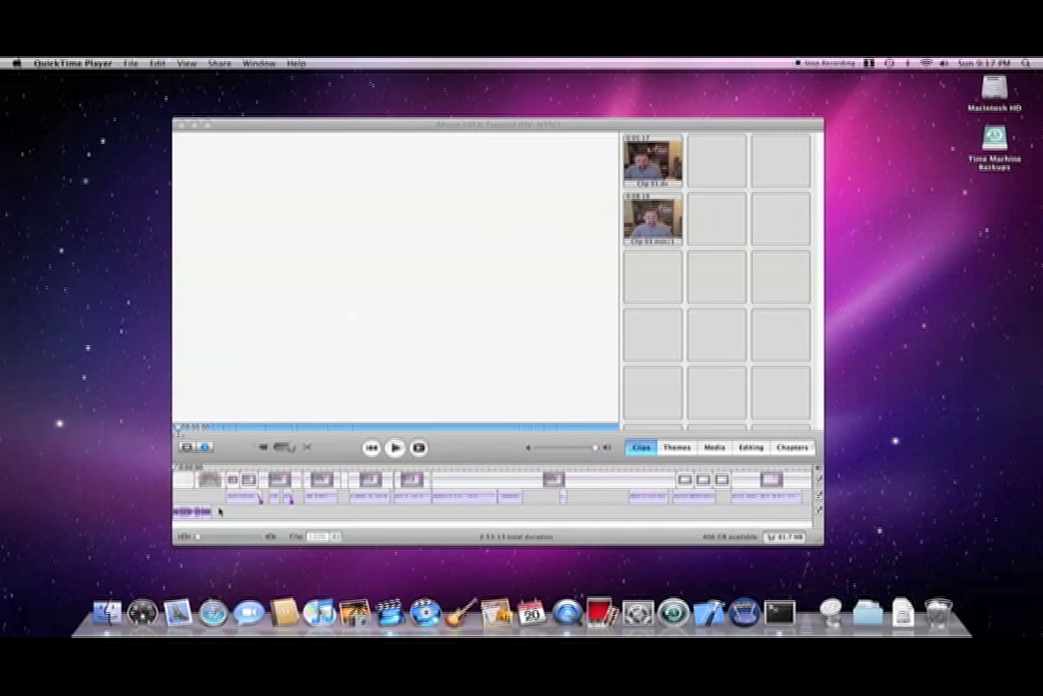
{"action": "left_click", "coordinate": [199, 540]}
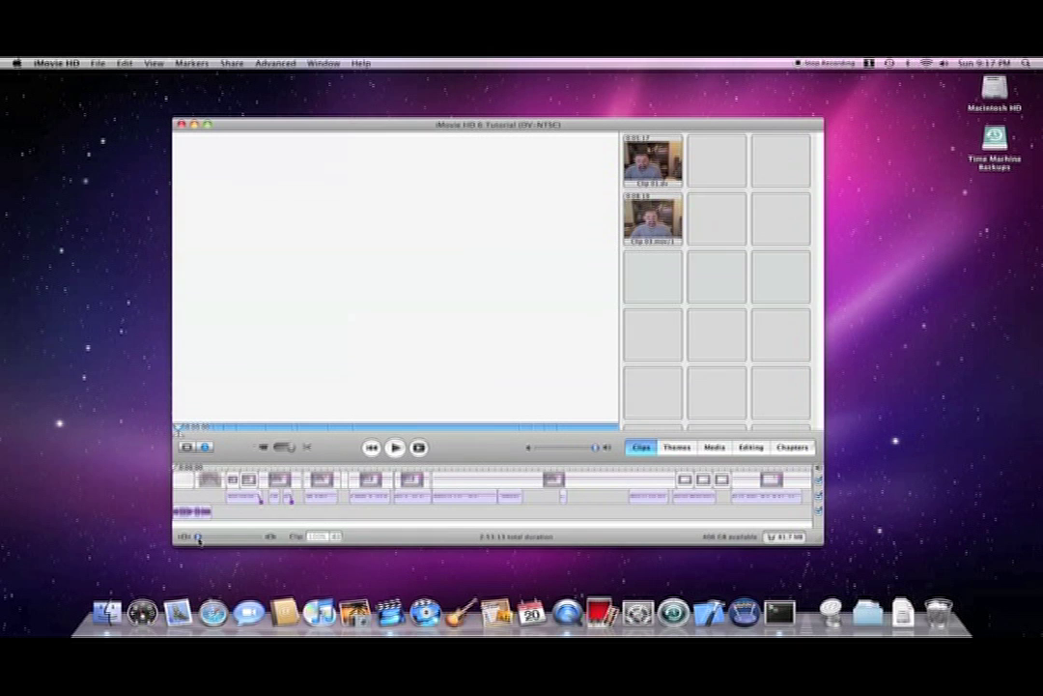
Zoom the timeline in and move the playhead about three seconds onto the opening title frame
{"action": "left_click_drag", "start_coordinate": [199, 540], "coordinate": [213, 540]}
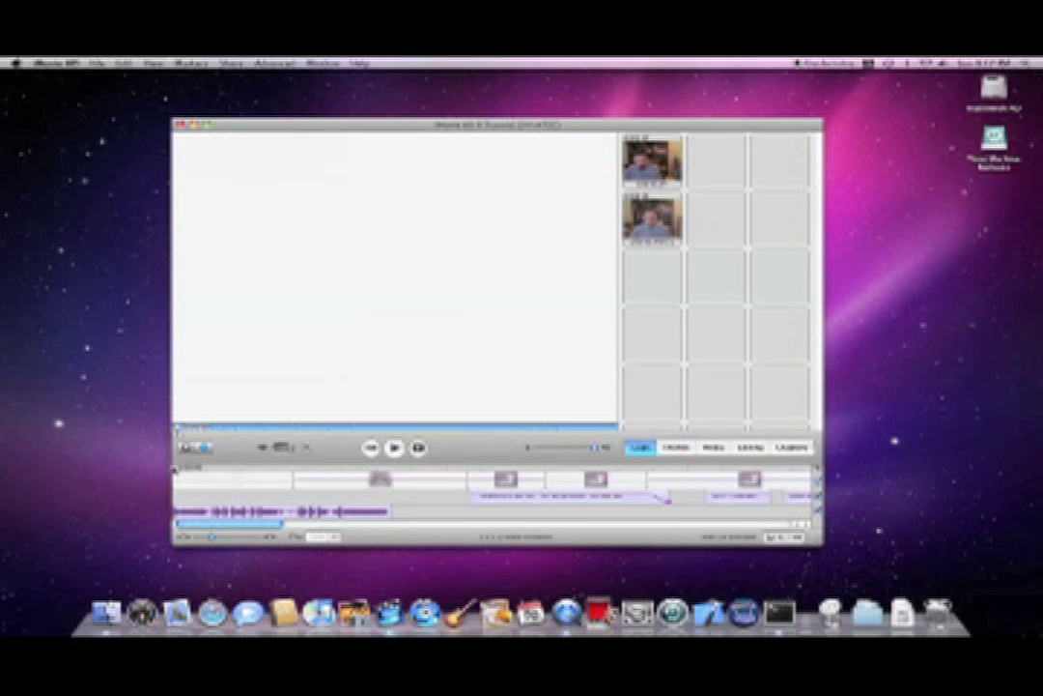
{"action": "left_click_drag", "start_coordinate": [175, 471], "coordinate": [237, 473]}
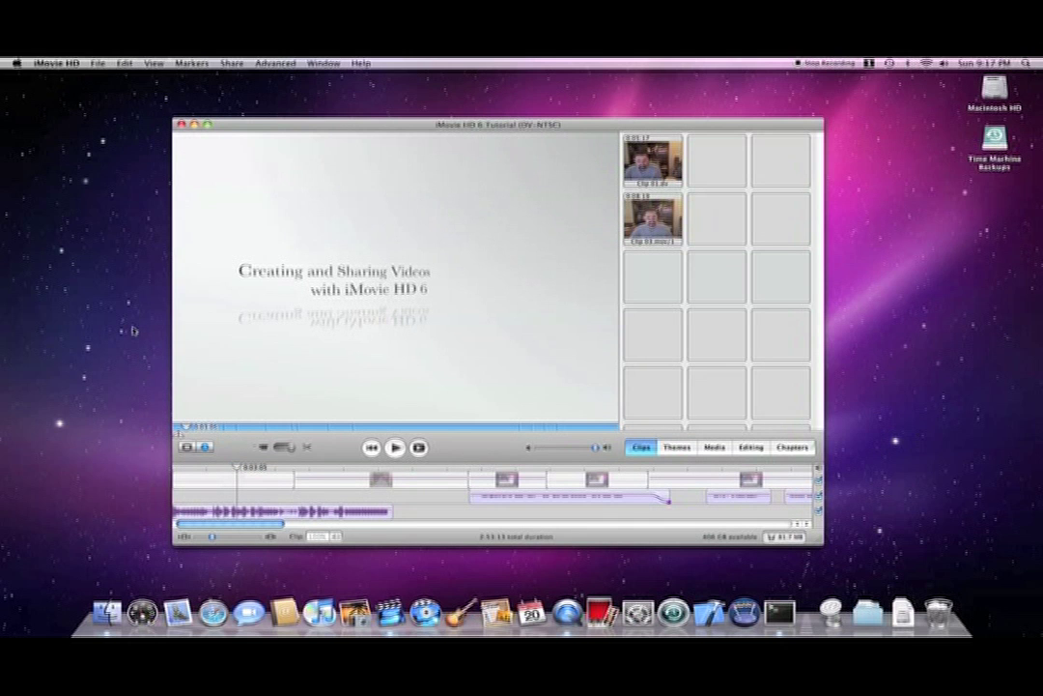
{"action": "left_click", "coordinate": [97, 63]}
{"action": "mouse_move", "coordinate": [125, 63]}
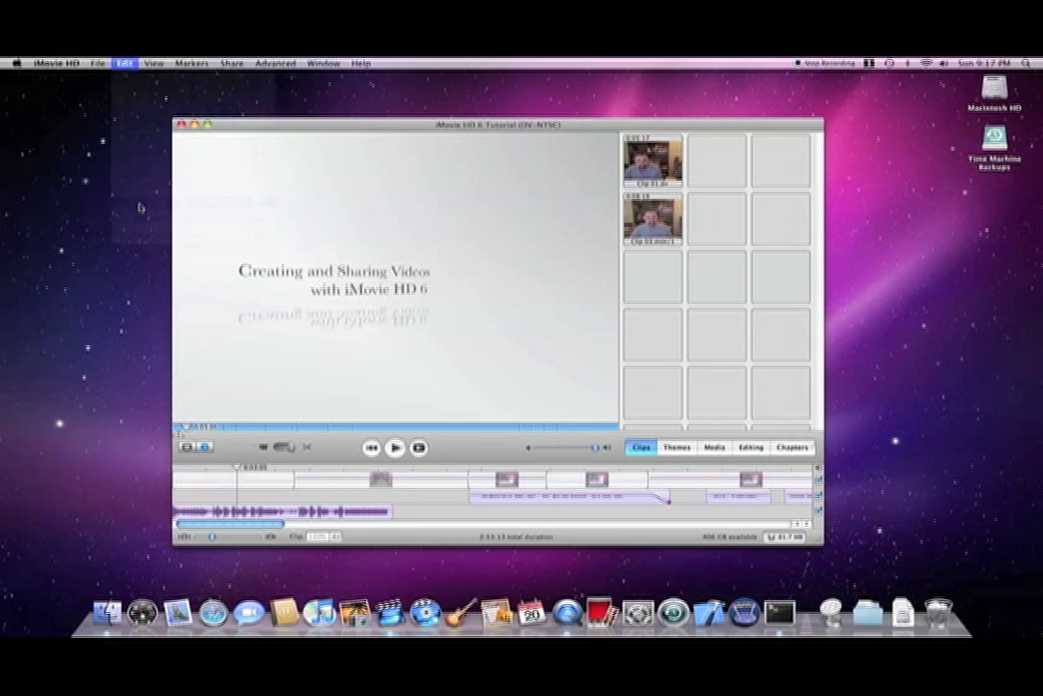
{"action": "left_click", "coordinate": [123, 63]}
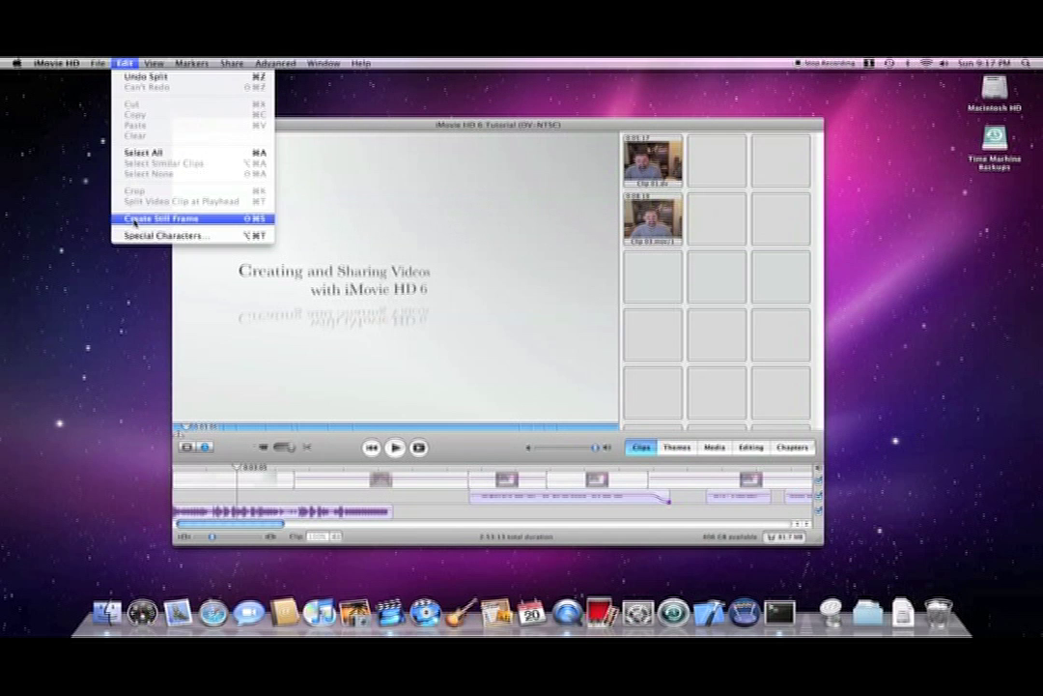
Create a still frame of the title shot and drag the Still clip into the timeline after the title
{"action": "left_click", "coordinate": [135, 218]}
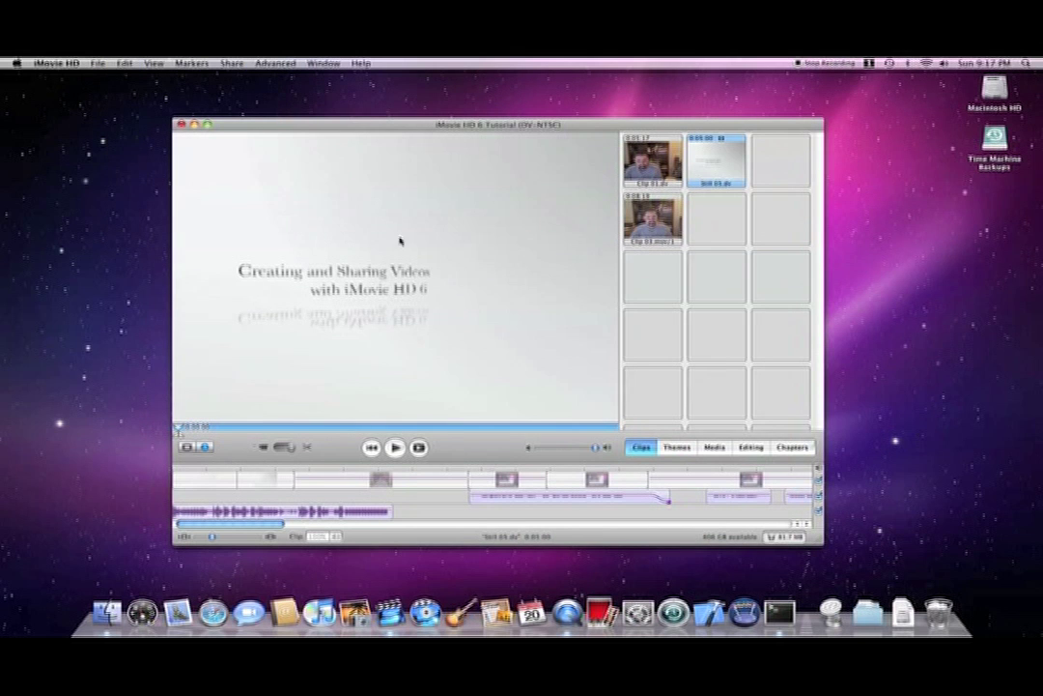
{"action": "left_click_drag", "start_coordinate": [703, 149], "coordinate": [245, 483]}
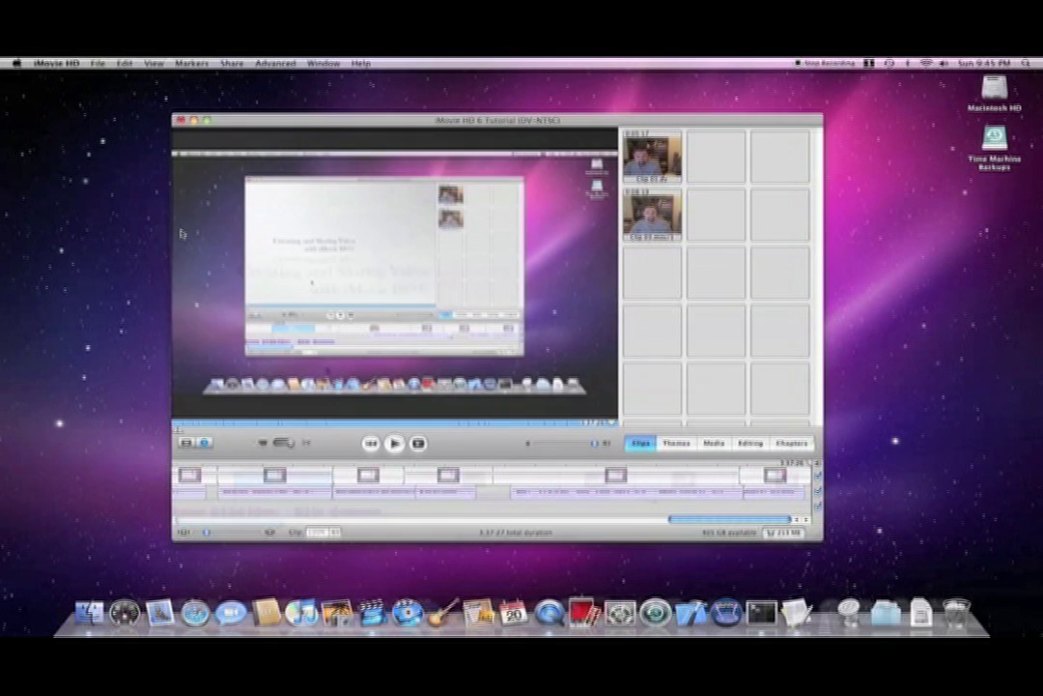
{"action": "left_click", "coordinate": [233, 63]}
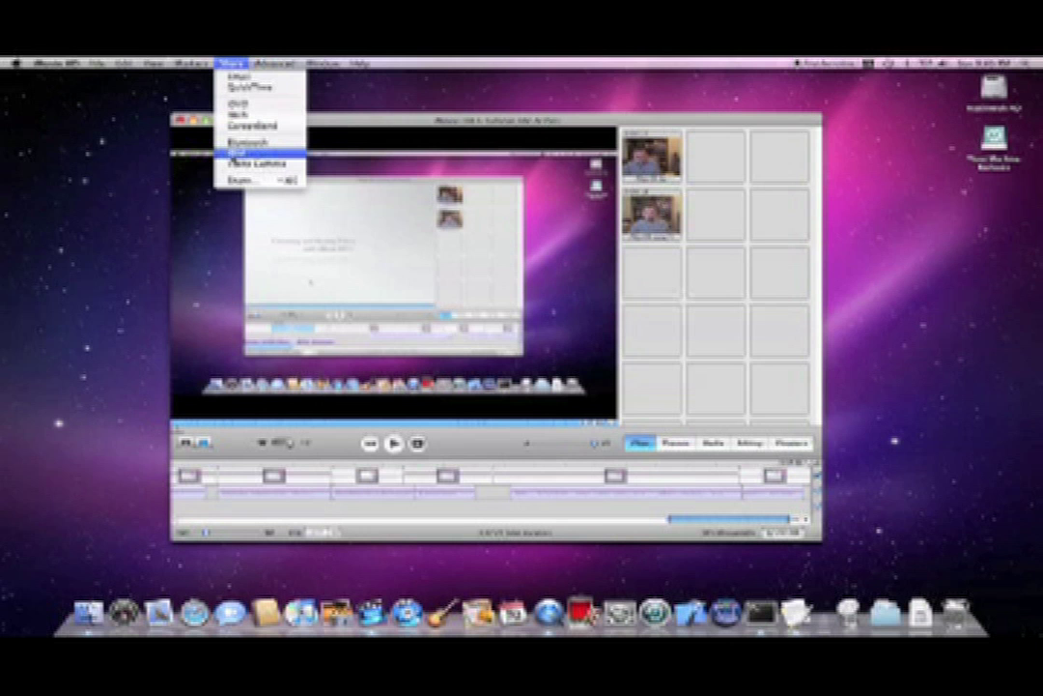
Share the movie to iPod, rendering the still clips, so it appears in iTunes Movies
{"action": "left_click", "coordinate": [237, 152]}
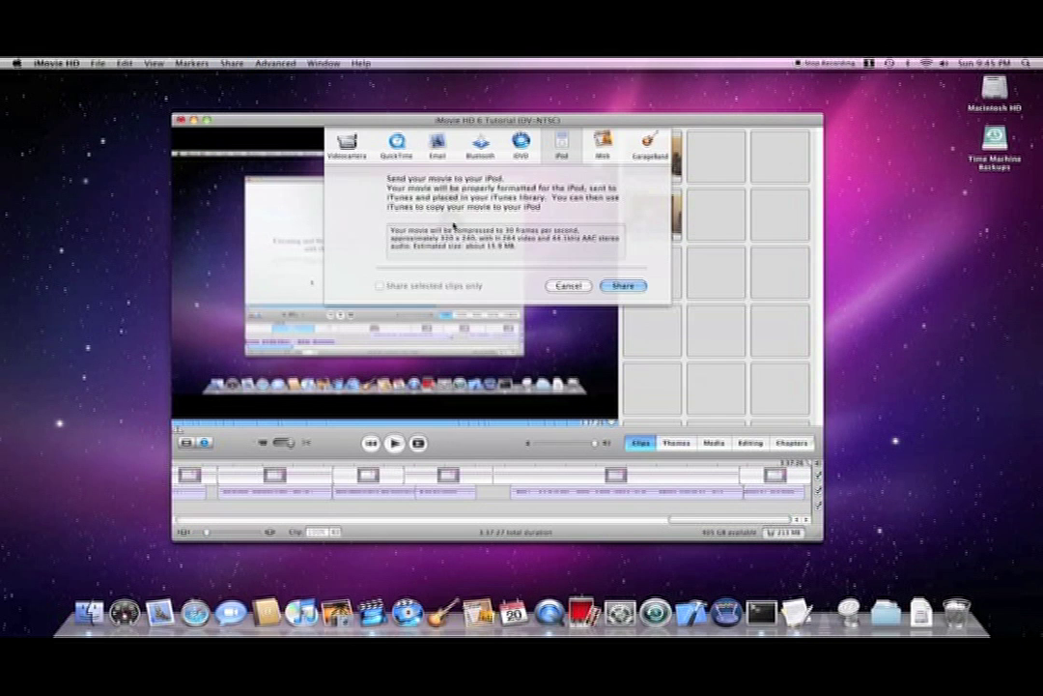
{"action": "left_click", "coordinate": [618, 286]}
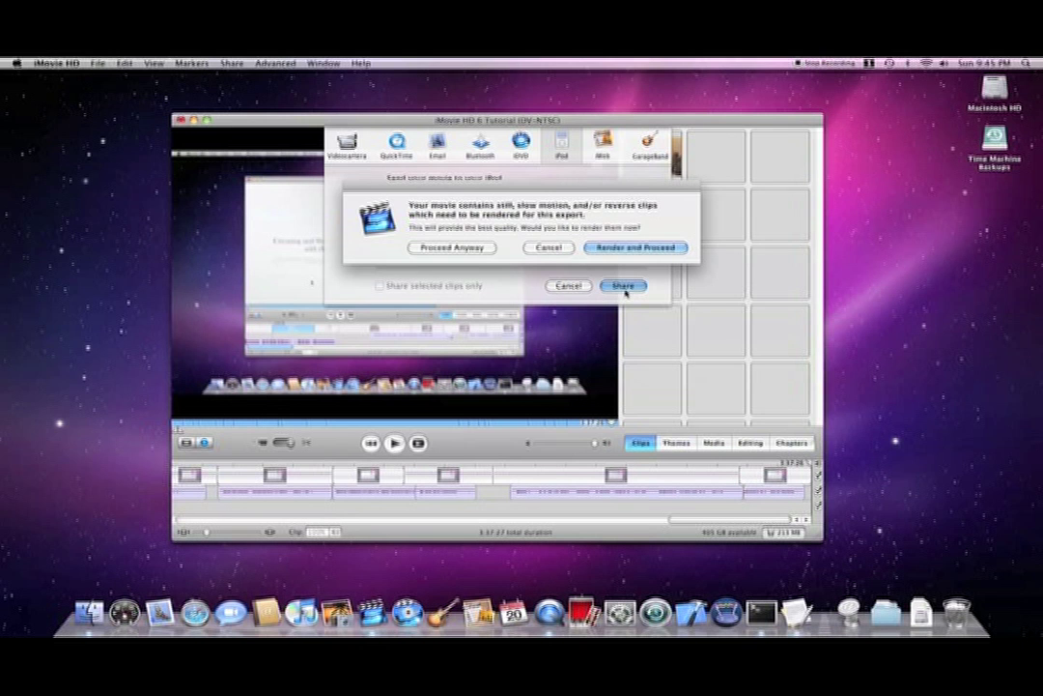
{"action": "left_click", "coordinate": [633, 249]}
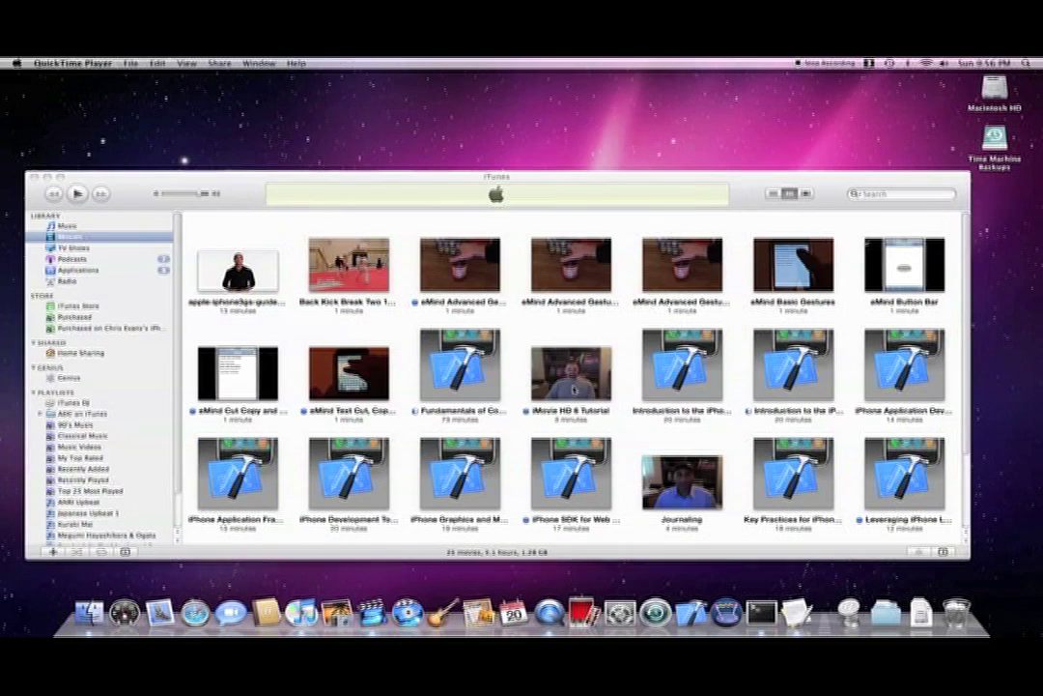
{"action": "key", "text": "super+Tab"}
Reveal the exported 'iMovie HD 6 Tutorial' movie from iTunes in its Finder Movies folder
{"action": "right_click", "coordinate": [574, 387]}
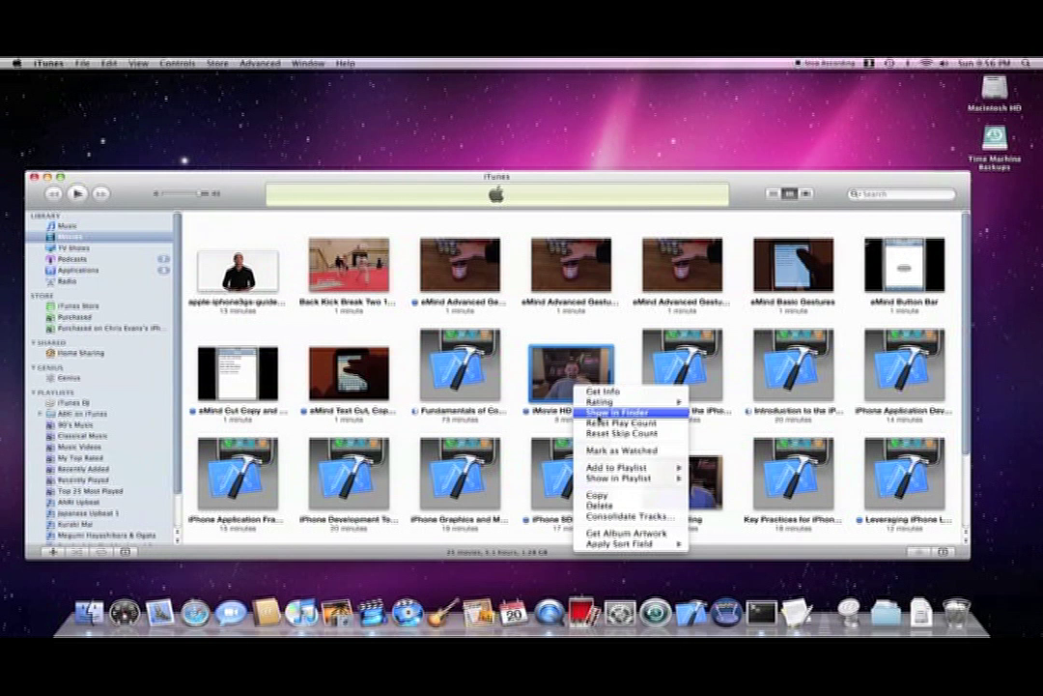
{"action": "left_click", "coordinate": [596, 413]}
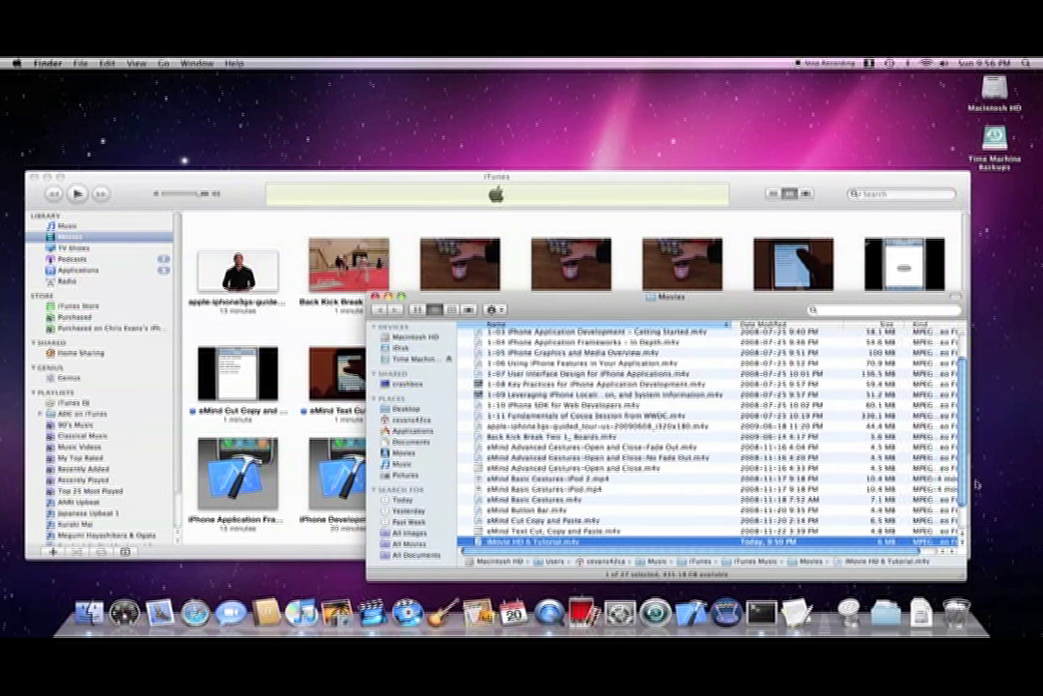
Copy 'iMovie HD 6 Tutorial.m4v' from the Movies folder and paste it onto the desktop
{"action": "scroll", "coordinate": [697, 354], "scroll_direction": "down", "scroll_amount": 3}
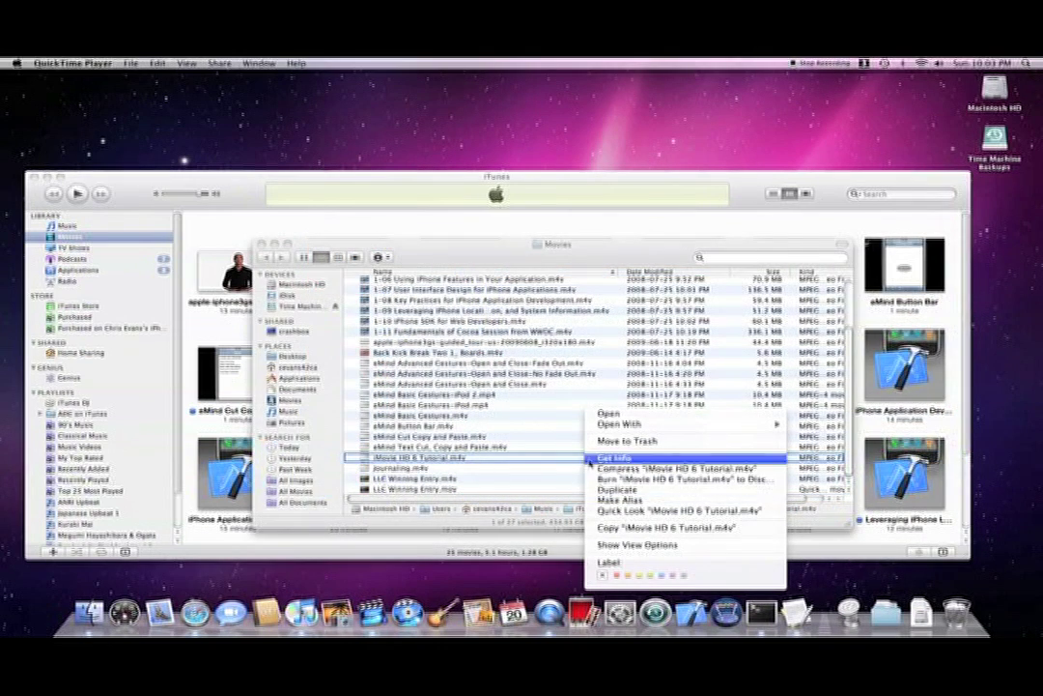
{"action": "left_click", "coordinate": [619, 528]}
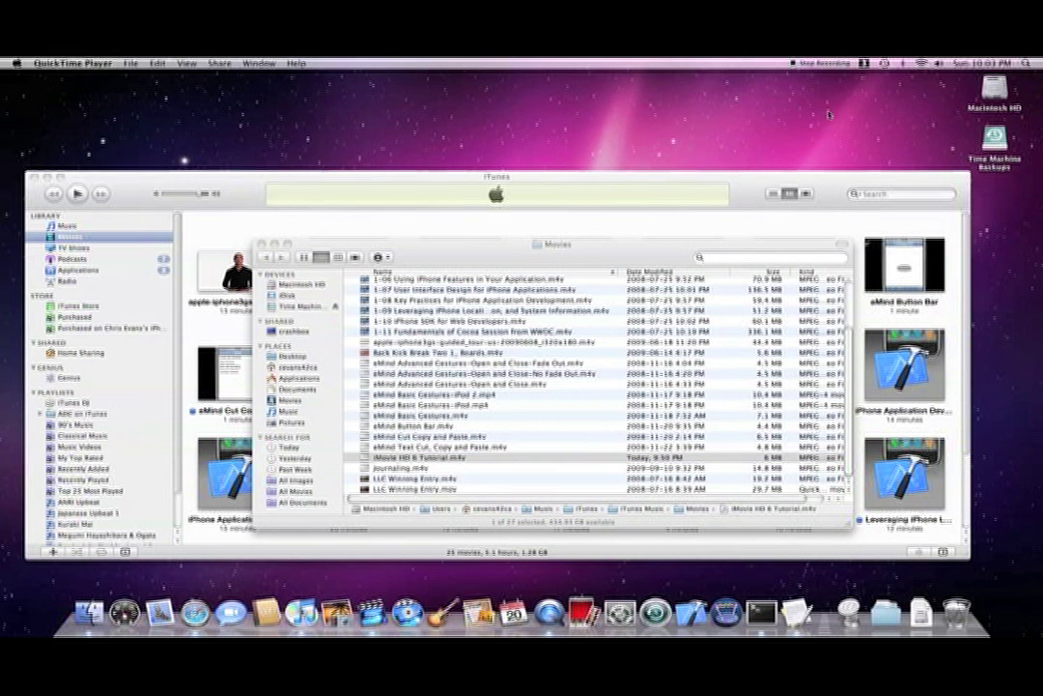
{"action": "right_click", "coordinate": [867, 112]}
{"action": "left_click", "coordinate": [889, 149]}
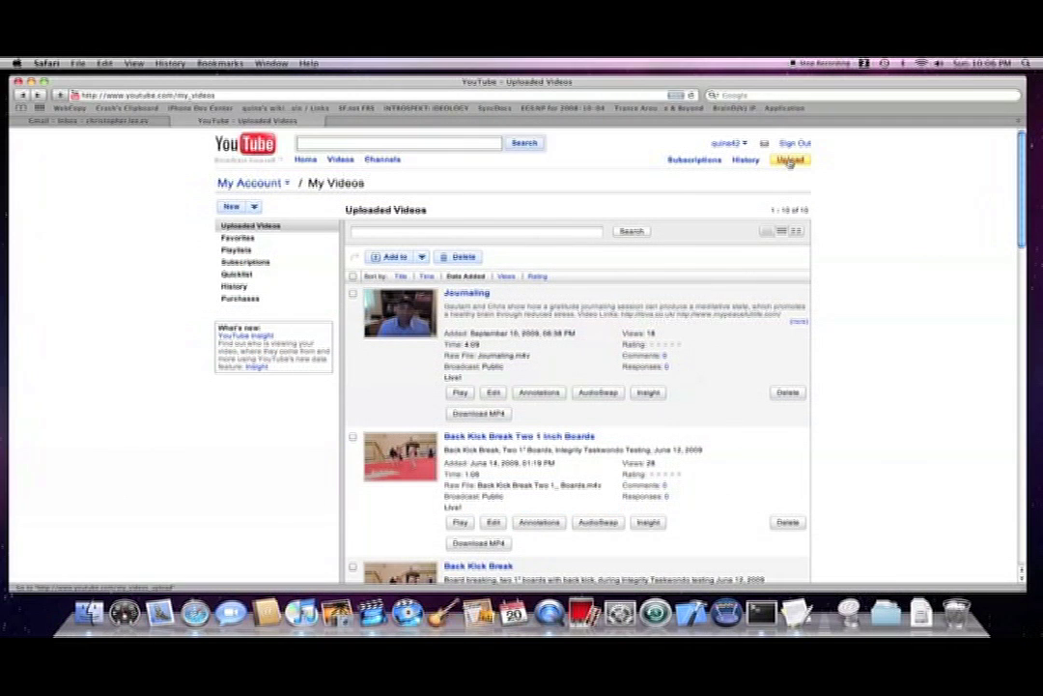
Upload iMovie HD 6 Tutorial.m4v from the desktop to YouTube and begin its description
{"action": "left_click", "coordinate": [790, 161]}
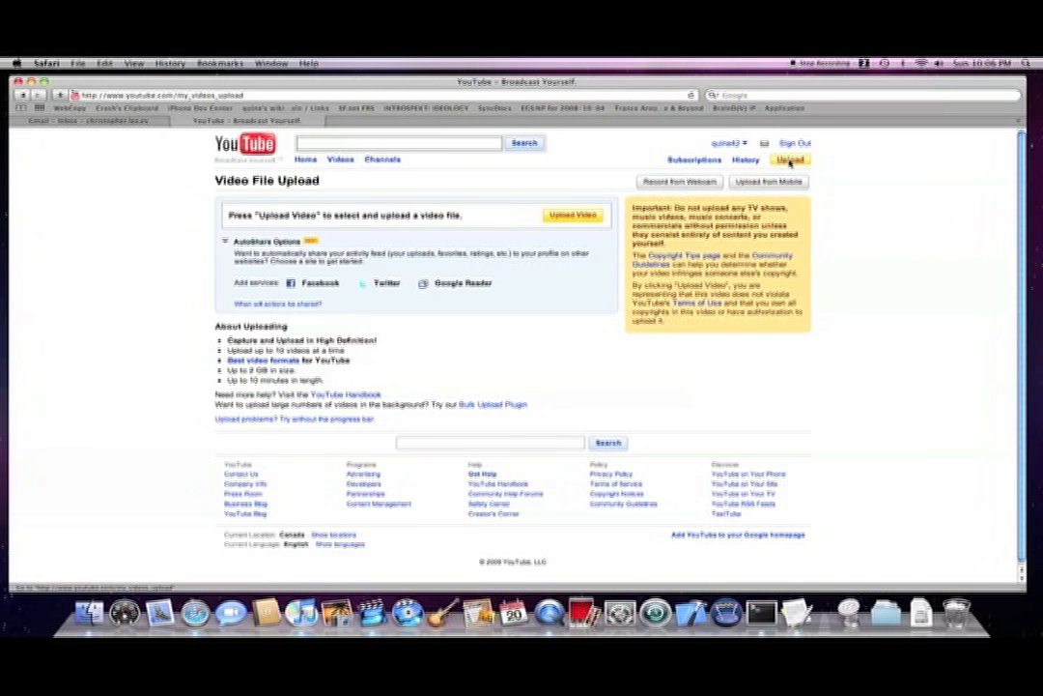
{"action": "left_click", "coordinate": [572, 215]}
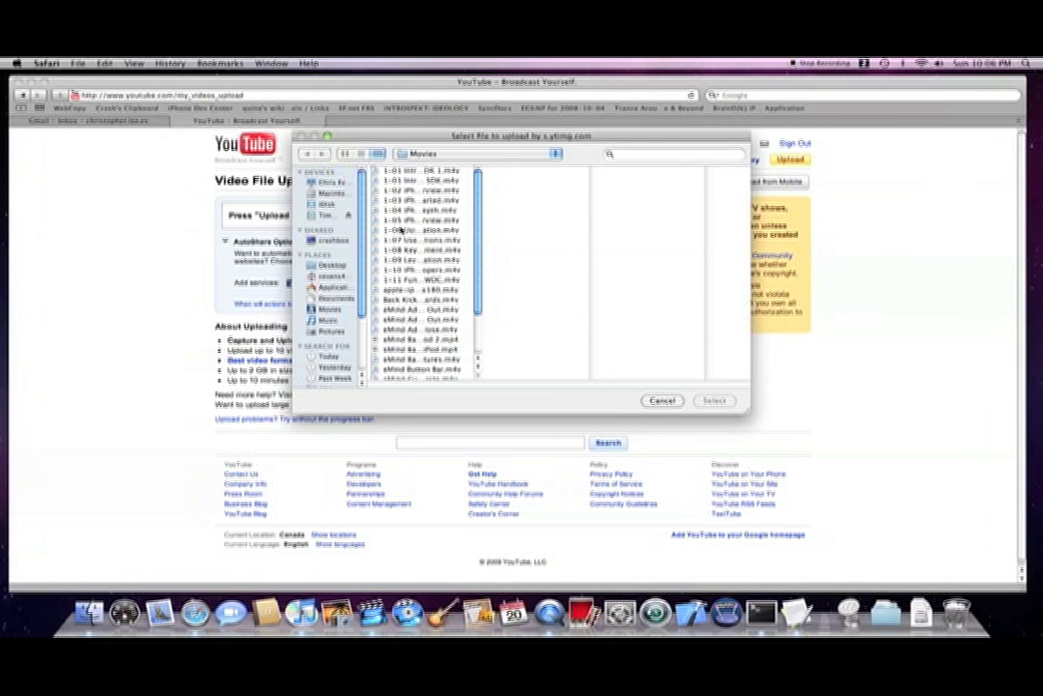
{"action": "left_click", "coordinate": [332, 264]}
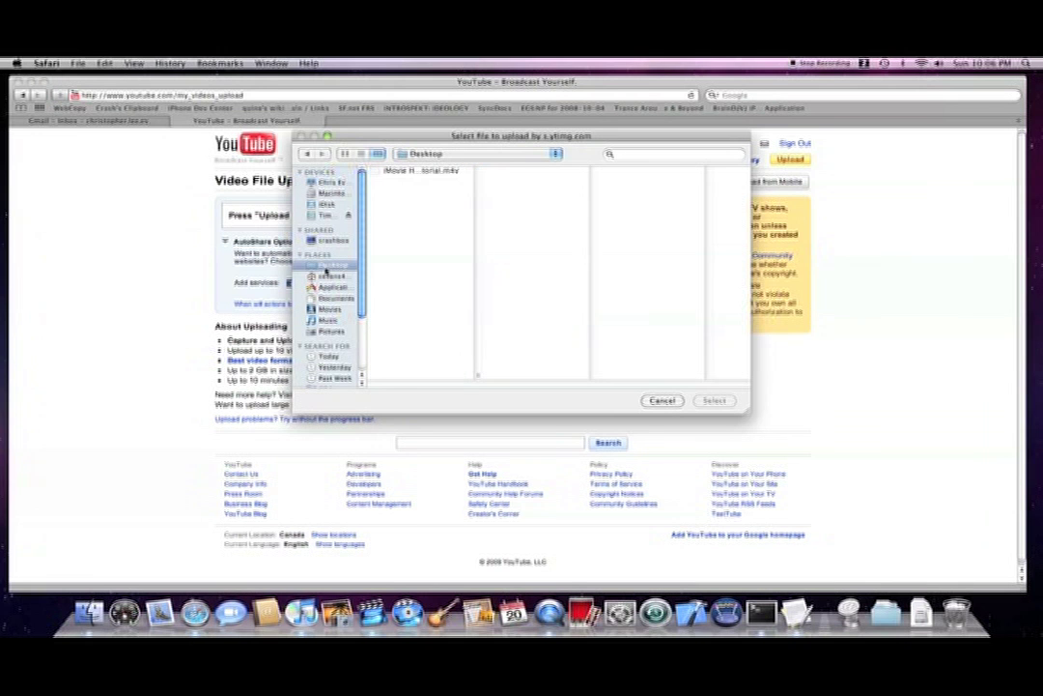
{"action": "left_click", "coordinate": [429, 172]}
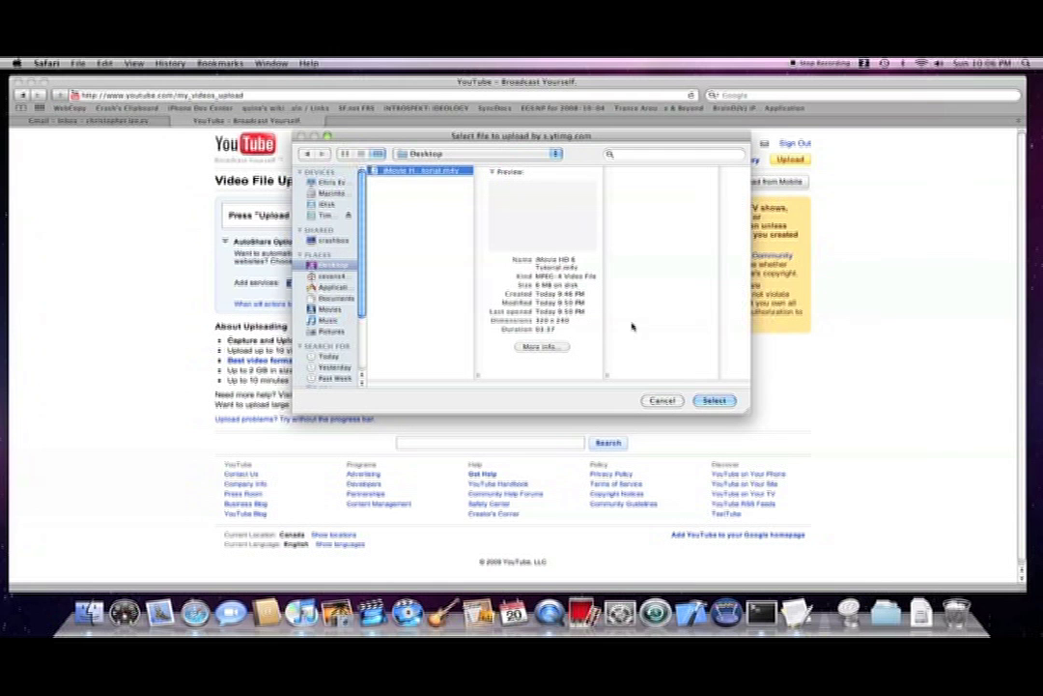
{"action": "left_click", "coordinate": [713, 400]}
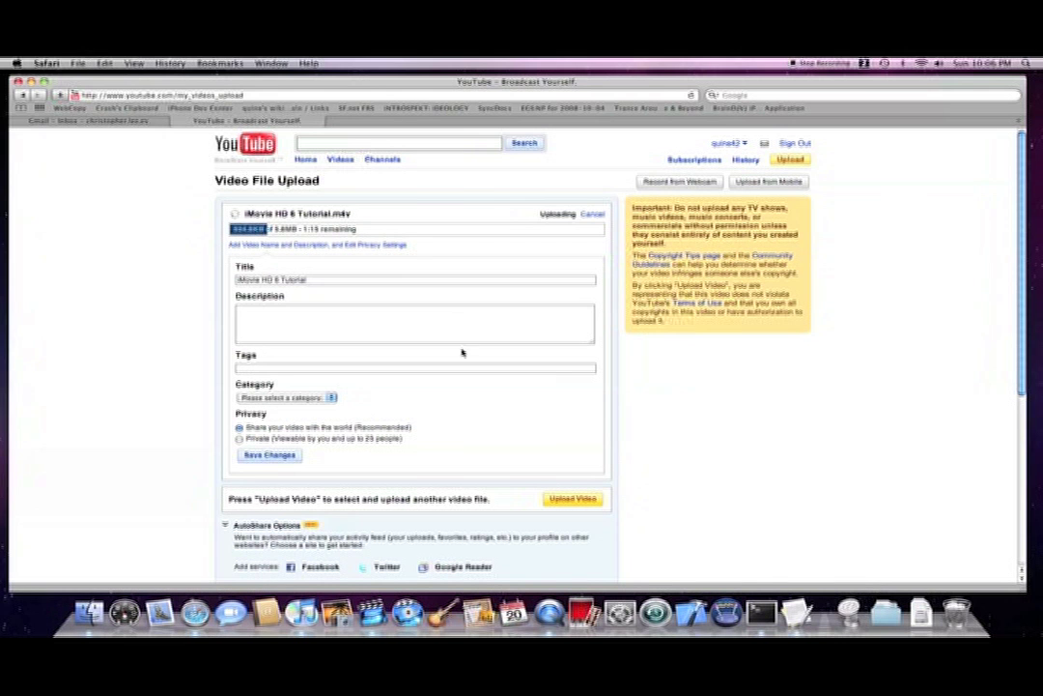
{"action": "left_click", "coordinate": [435, 328]}
Save description 'A tutorial of iMovie HD 6', tags 'iMovie demo tutorial' and category Howto & Style
{"action": "type", "text": "A tut"}
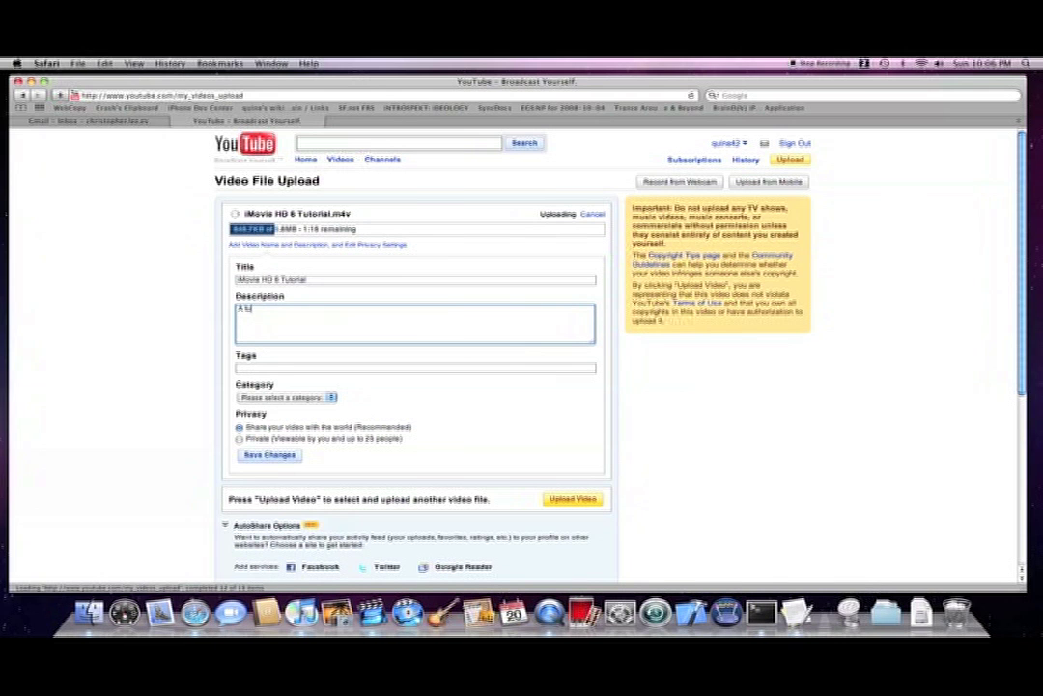
{"action": "type", "text": "orial"}
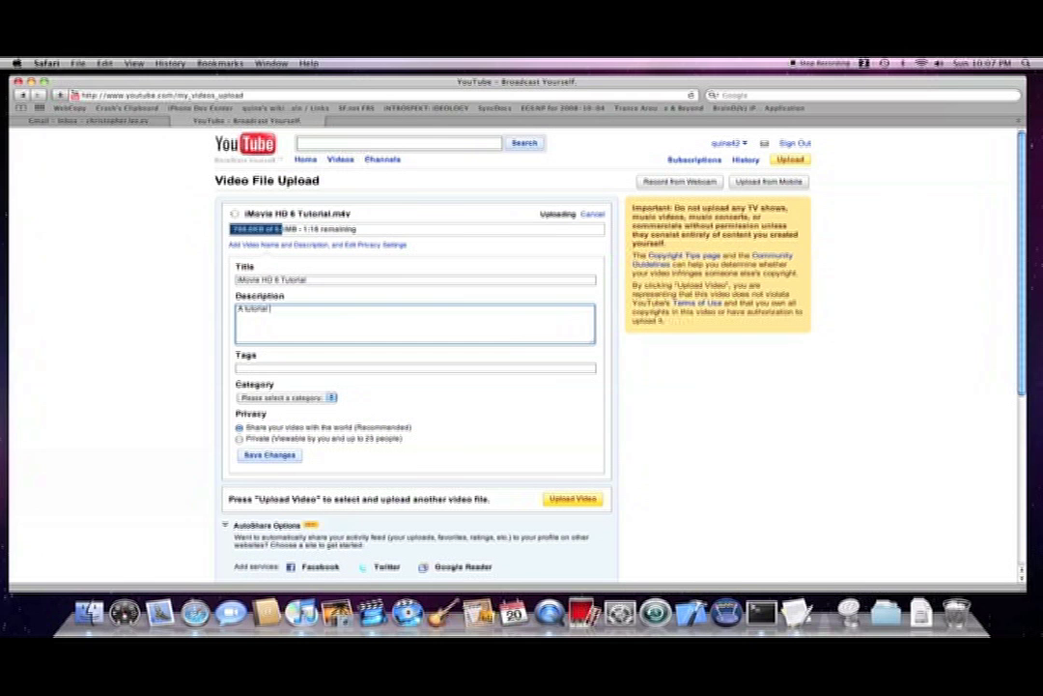
{"action": "type", "text": " of iMovi"}
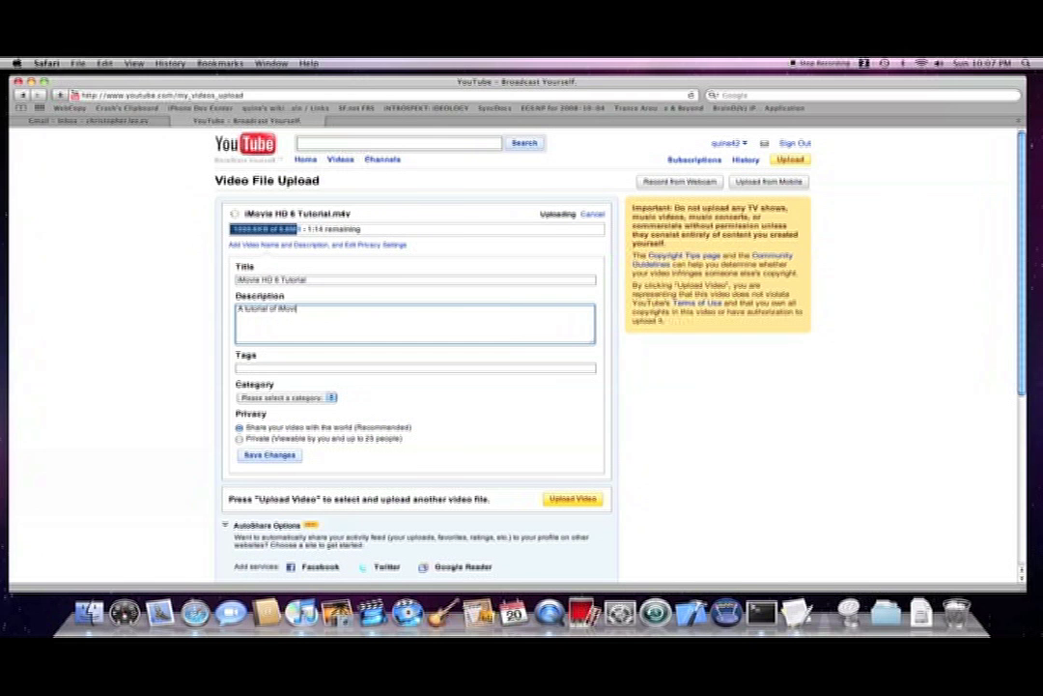
{"action": "type", "text": "e HD 6."}
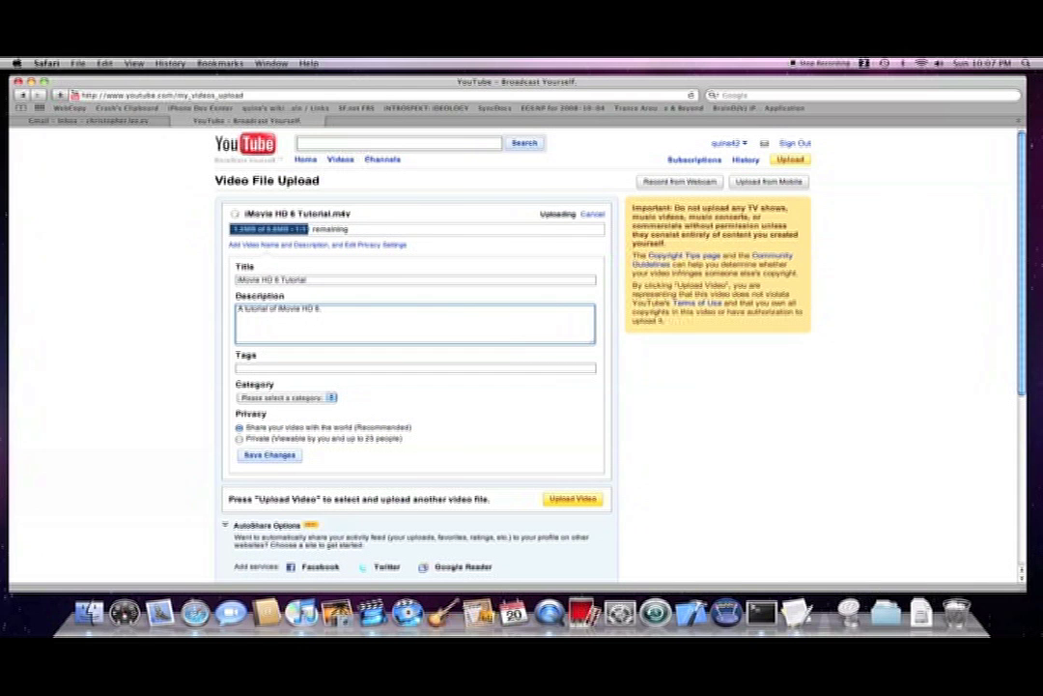
{"action": "left_click", "coordinate": [415, 367]}
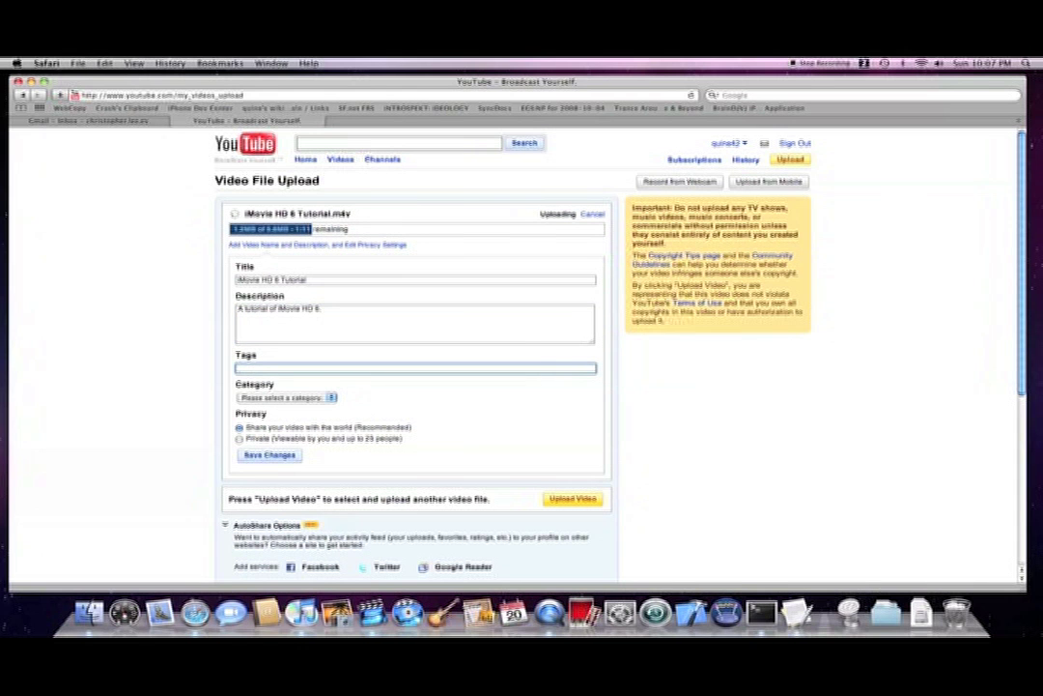
{"action": "type", "text": "iMovie demo tuto"}
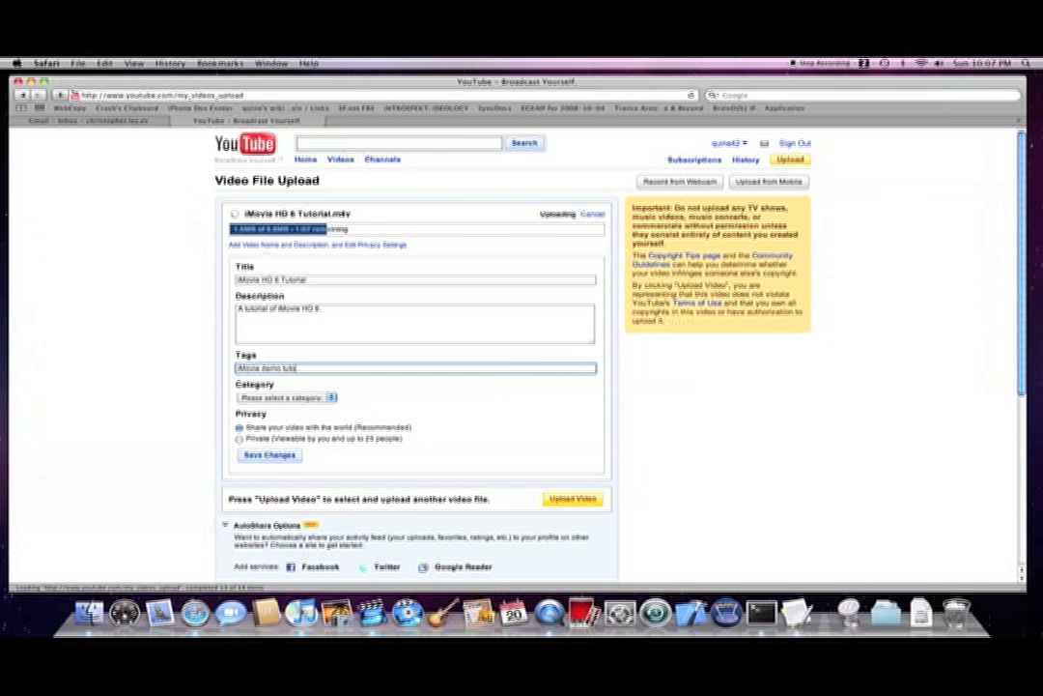
{"action": "type", "text": "rial"}
{"action": "left_click", "coordinate": [309, 398]}
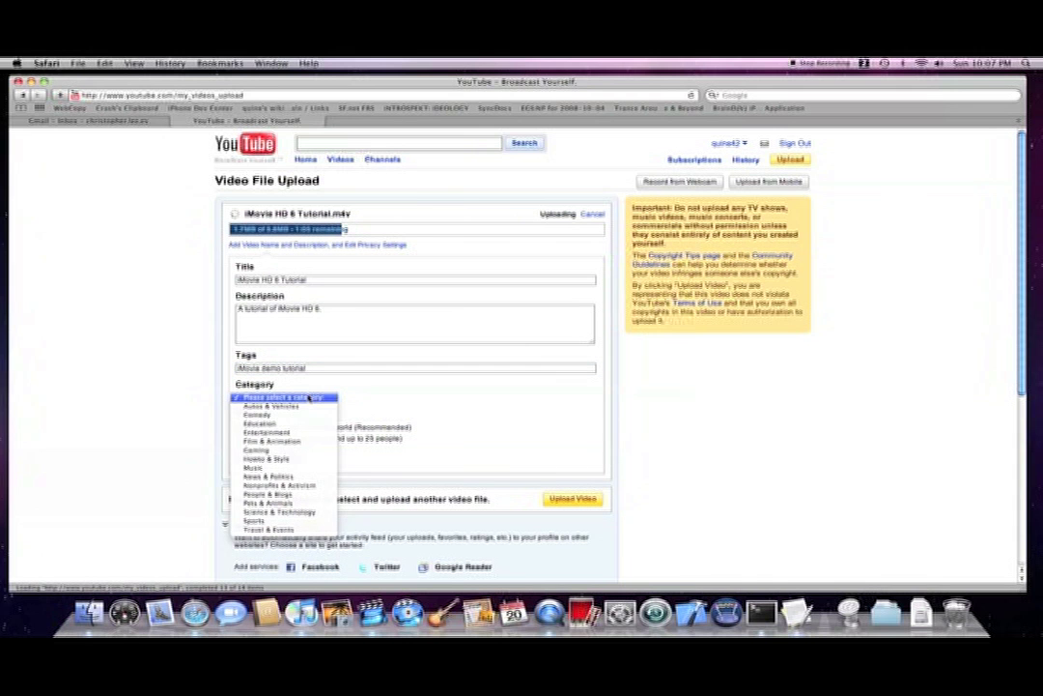
{"action": "left_click", "coordinate": [269, 459]}
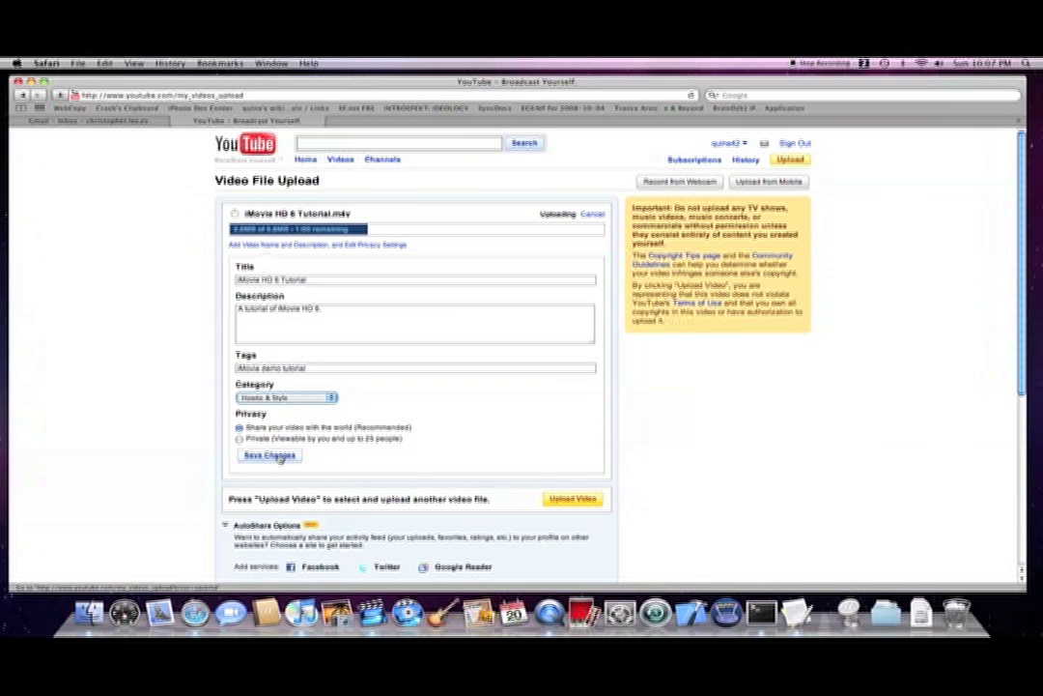
{"action": "left_click", "coordinate": [280, 459]}
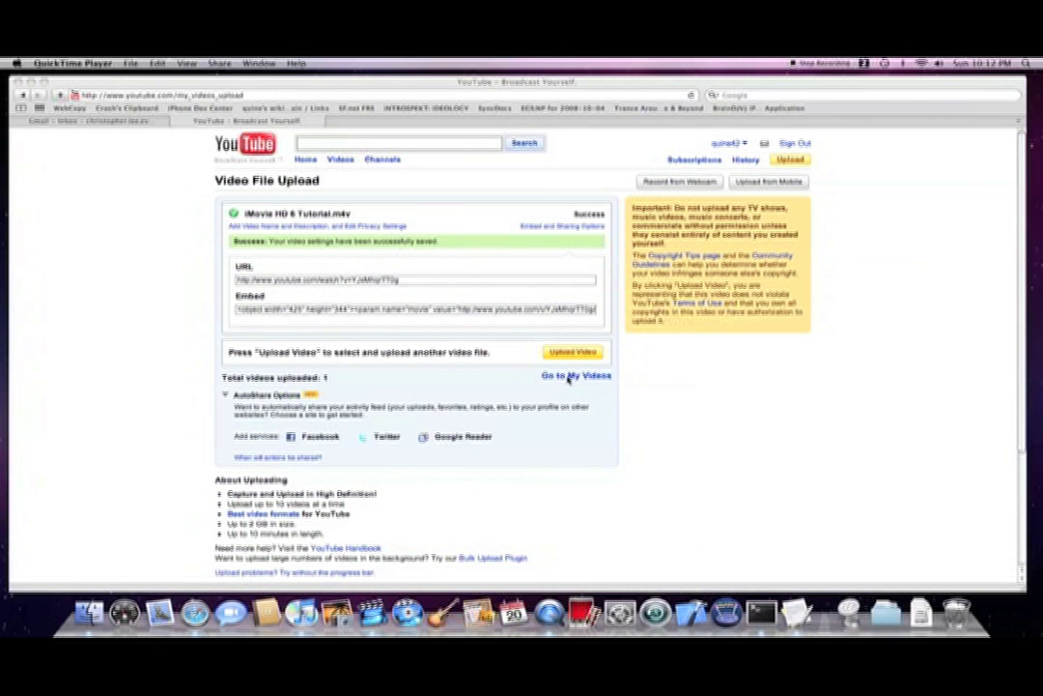
Copy the link of the new iMovie HD 6 Tutorial video from My Videos
{"action": "left_click", "coordinate": [575, 377]}
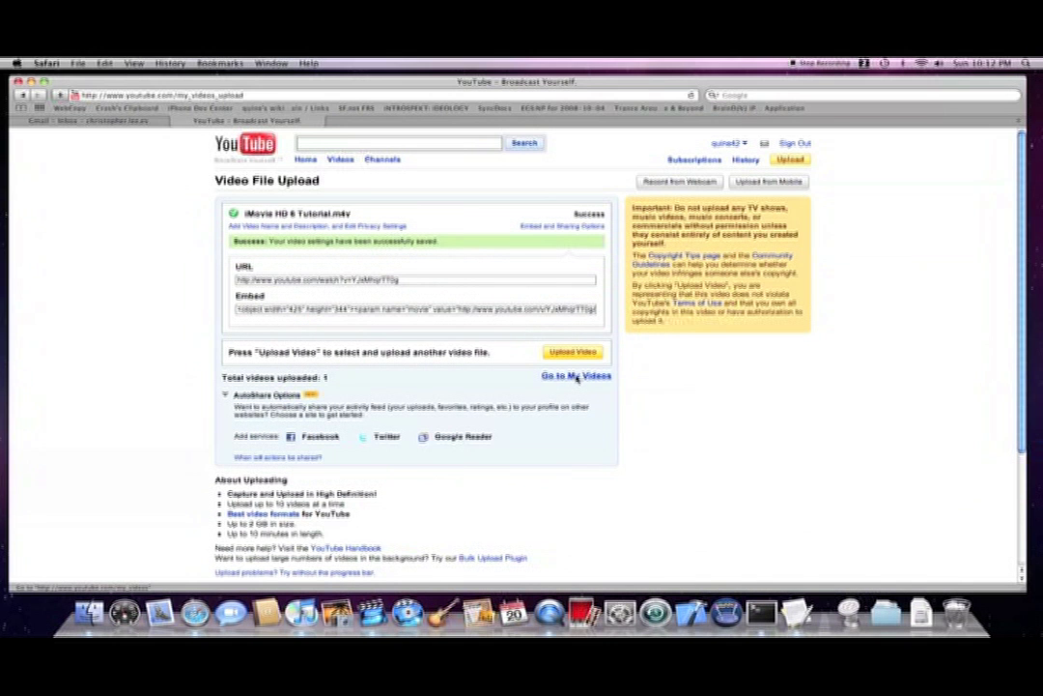
{"action": "left_click", "coordinate": [577, 378]}
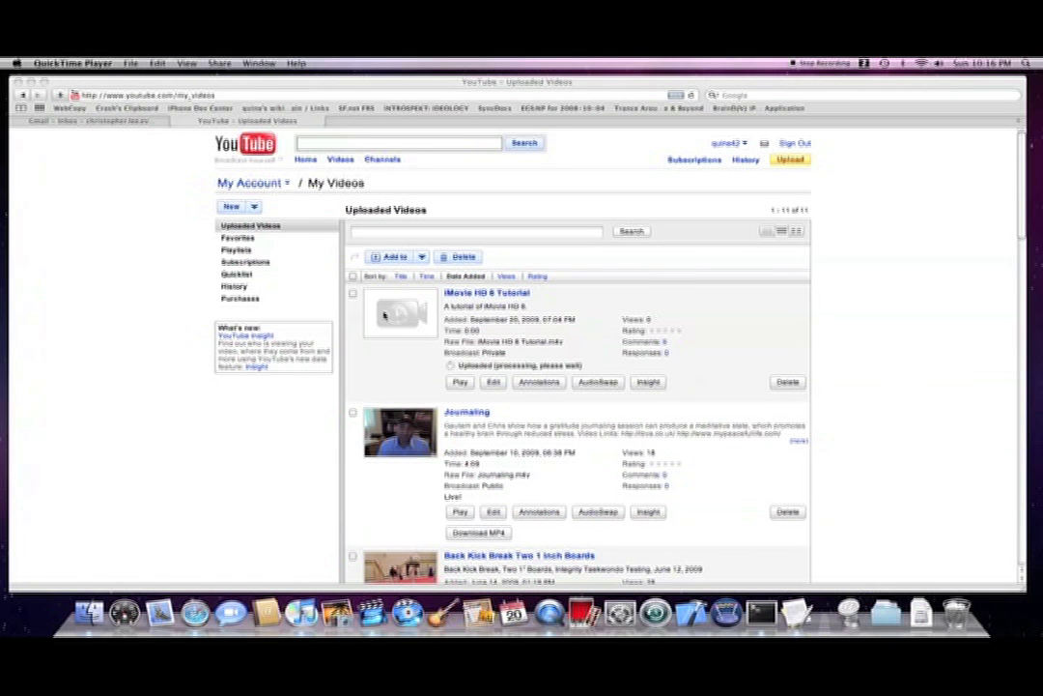
{"action": "right_click", "coordinate": [492, 293]}
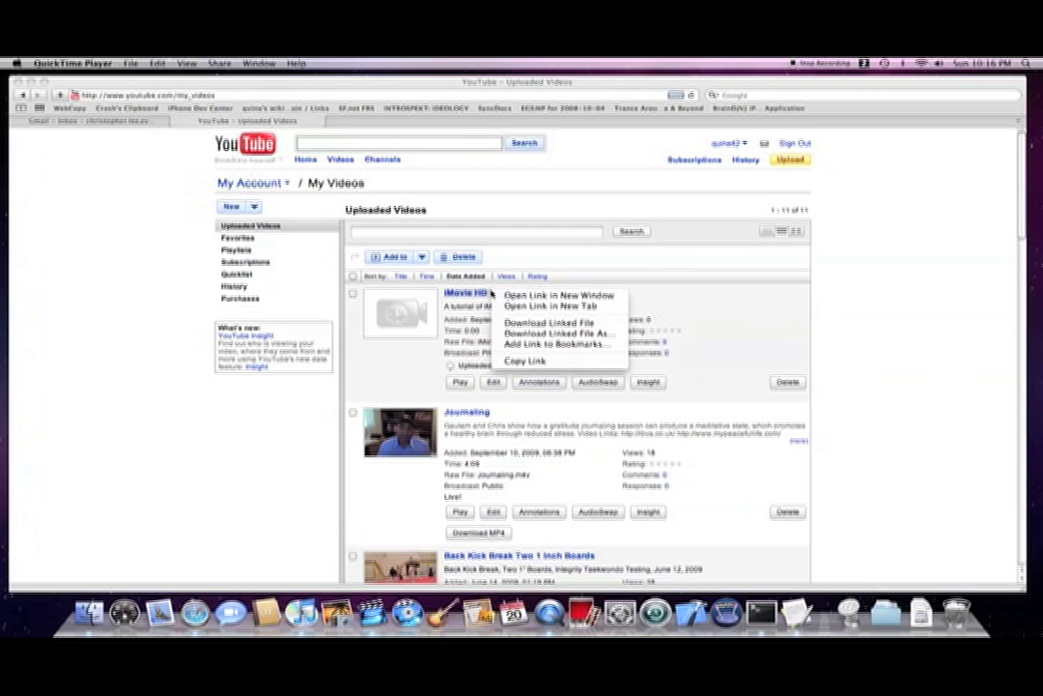
{"action": "left_click", "coordinate": [526, 361]}
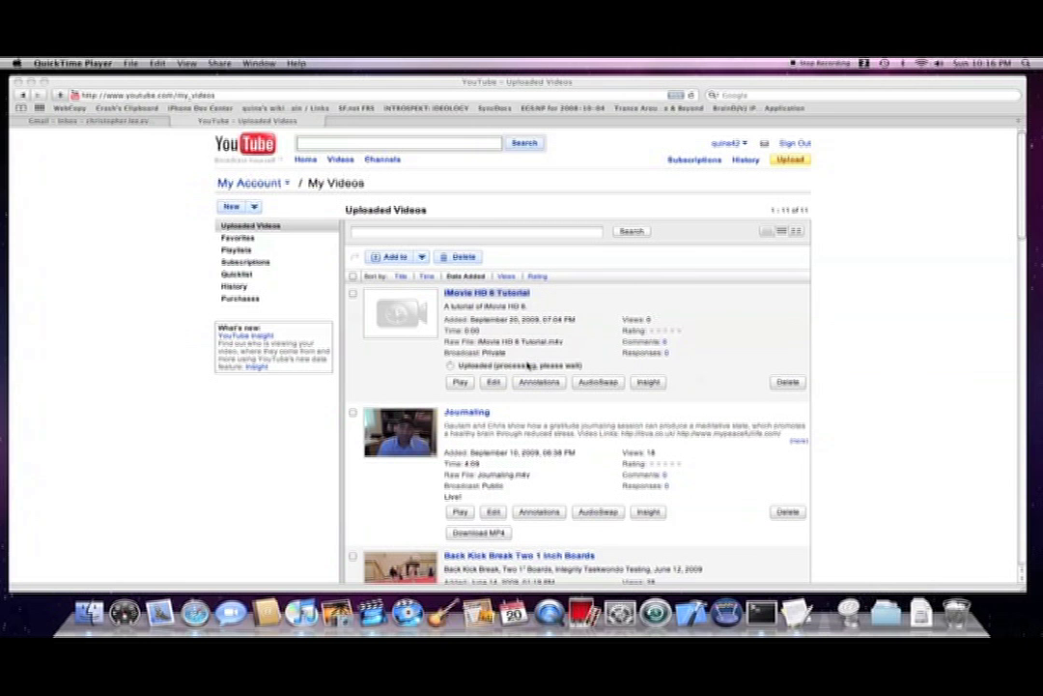